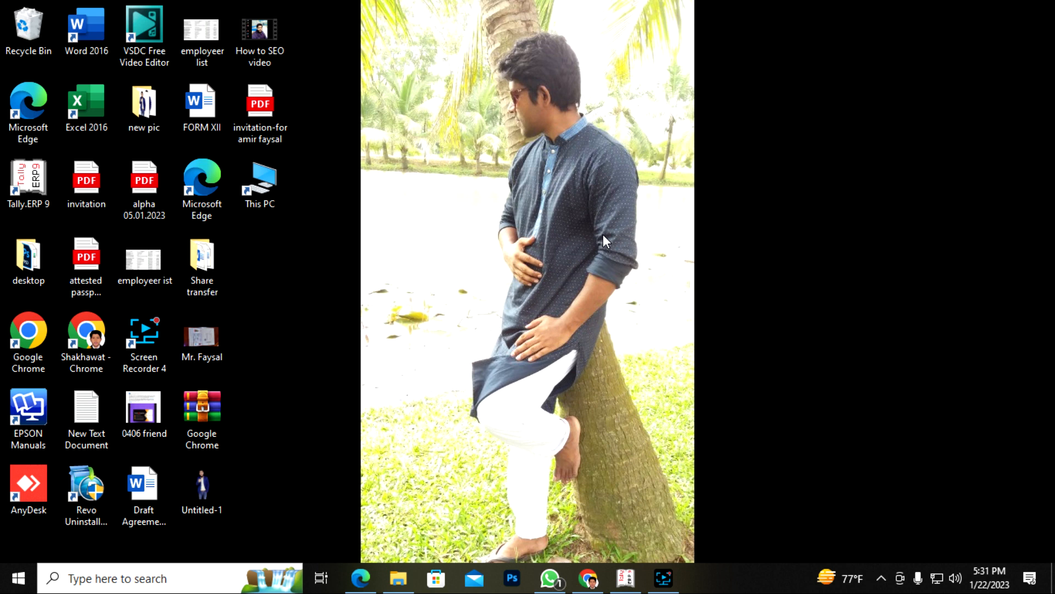
right_click(499, 130)
click(572, 180)
click(589, 576)
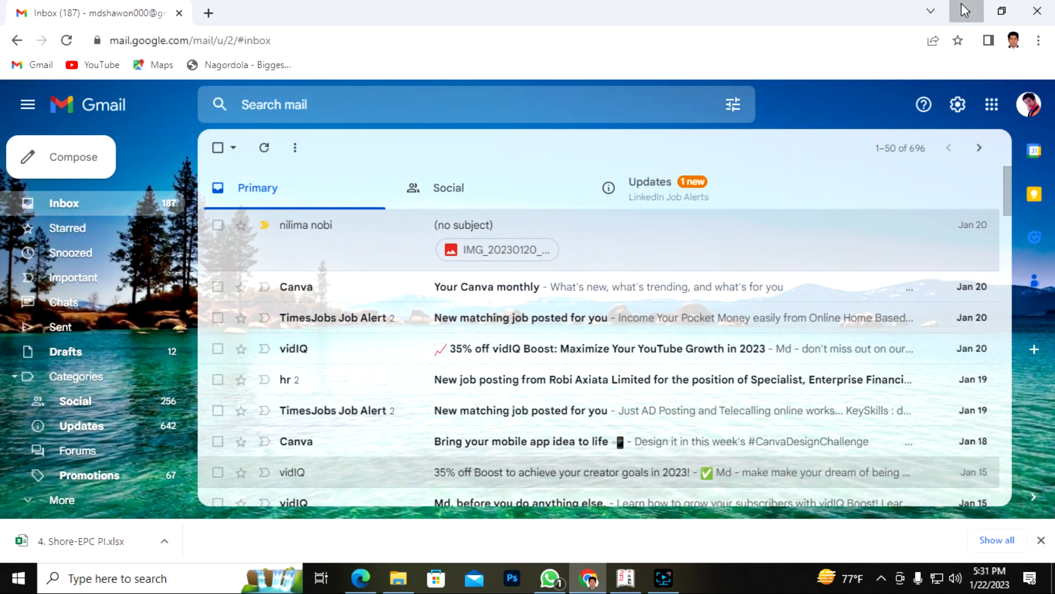
click(966, 10)
right_click(597, 64)
click(682, 113)
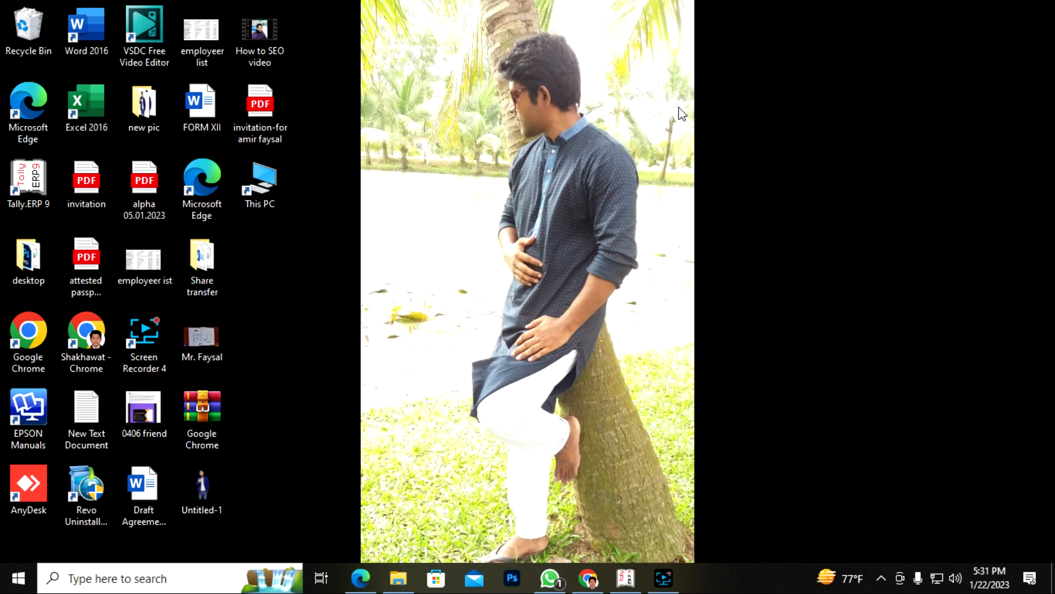
right_click(510, 38)
click(580, 83)
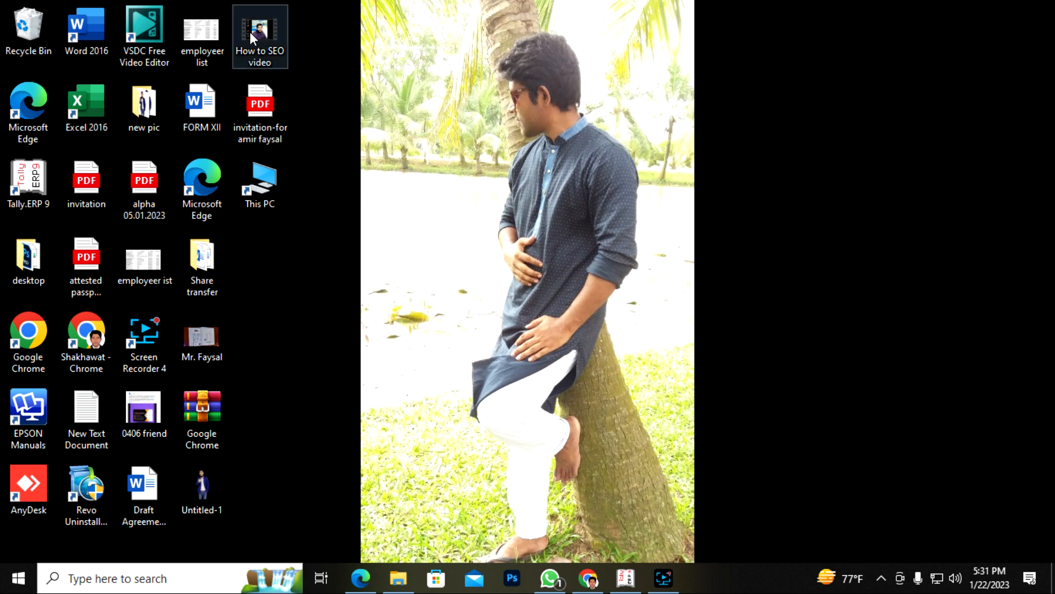
Step: Empty the Recycle Bin and confirm the permanent deletion of its contents
right_click(34, 28)
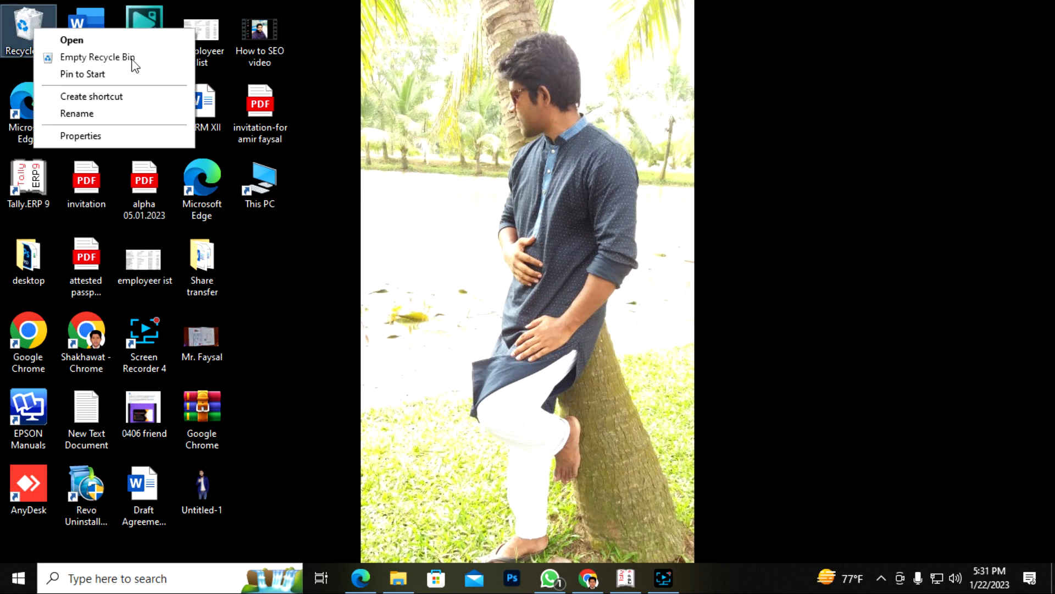
click(134, 58)
click(587, 308)
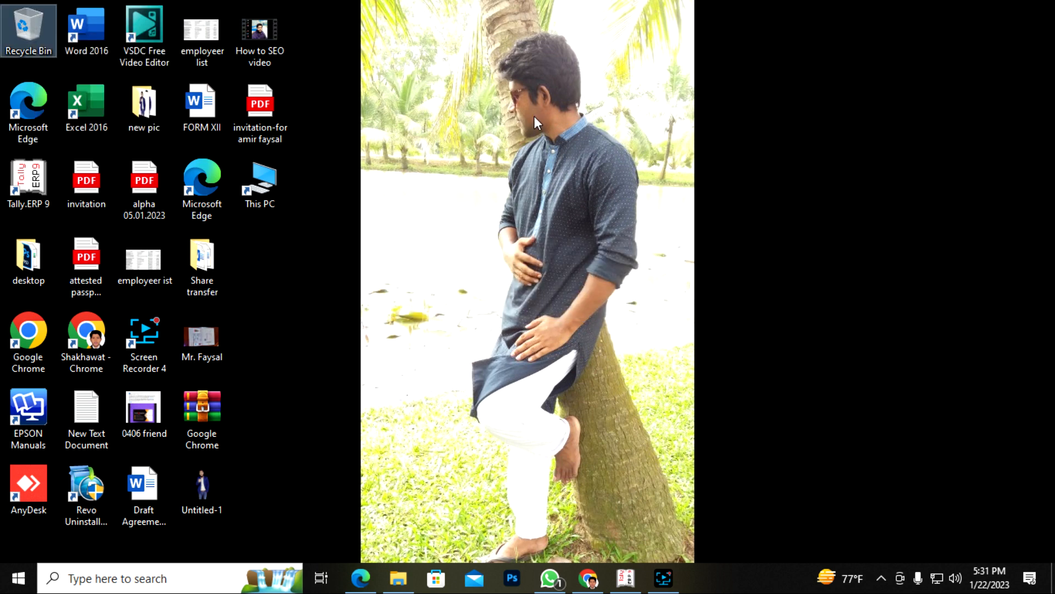
right_click(512, 35)
click(576, 82)
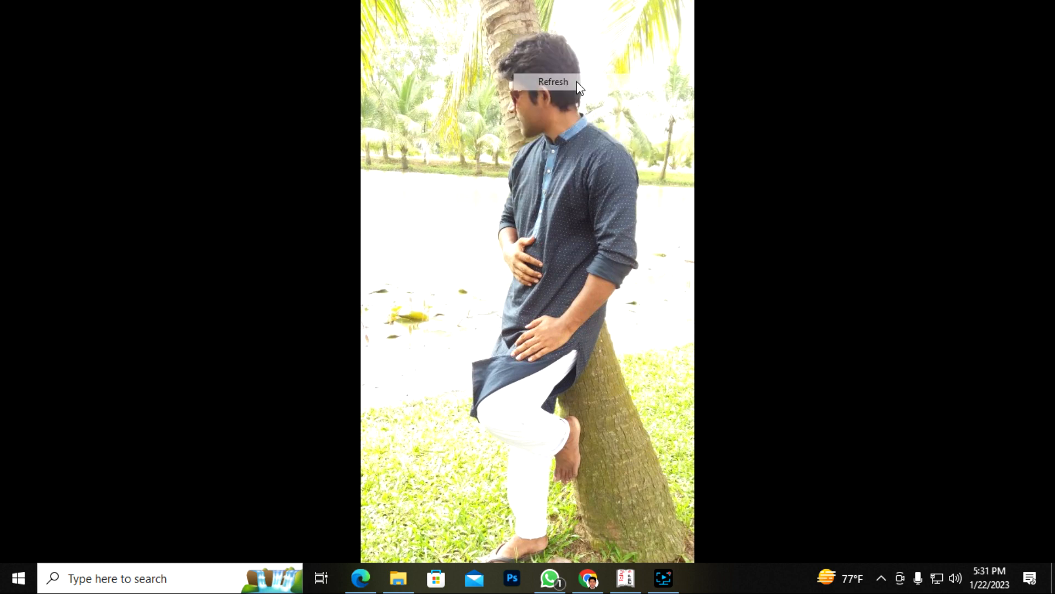
right_click(509, 44)
click(580, 91)
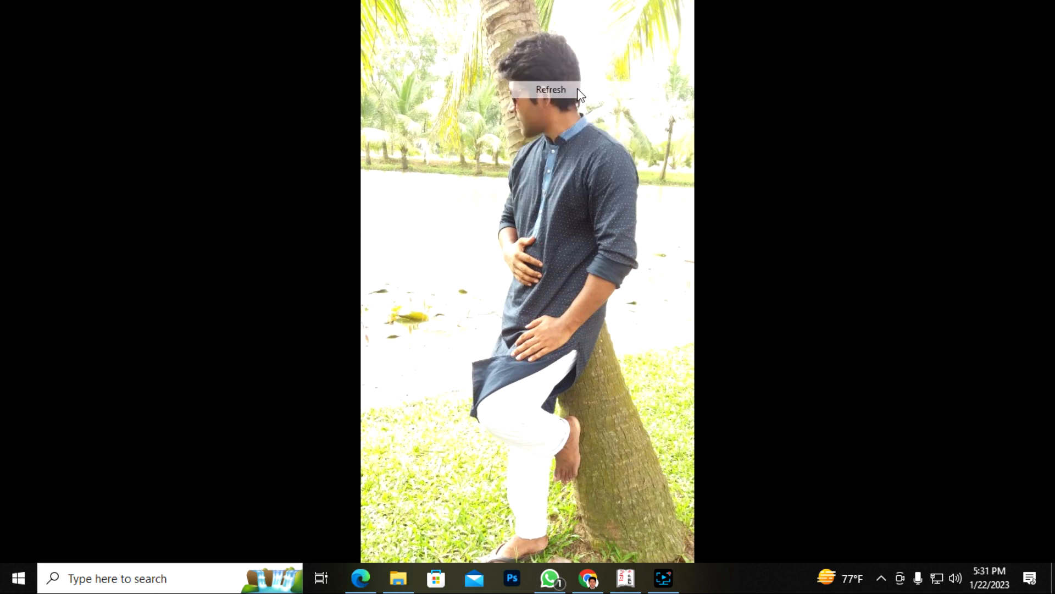
right_click(510, 29)
click(585, 74)
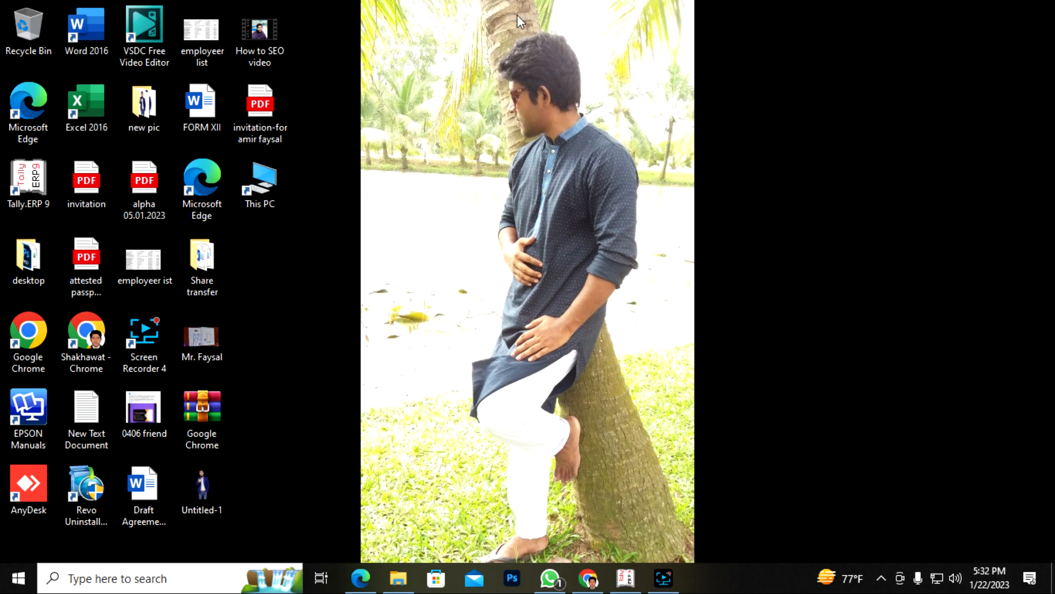
right_click(517, 15)
click(594, 60)
right_click(509, 40)
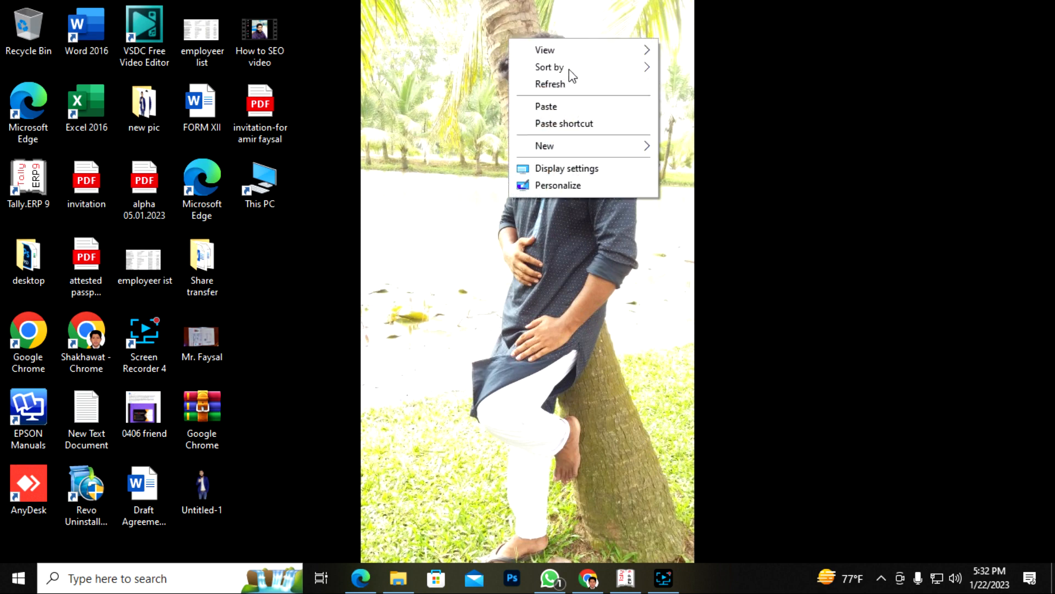
click(586, 84)
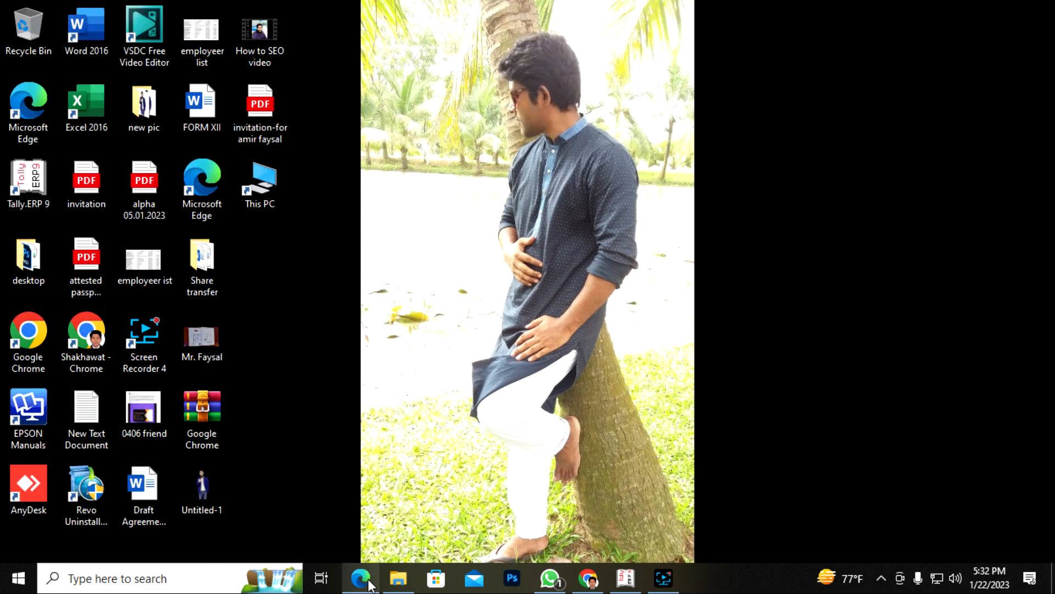
Step: Launch Google Chrome from the desktop with the channel owner's profile and open the YouTube home page
double_click(30, 338)
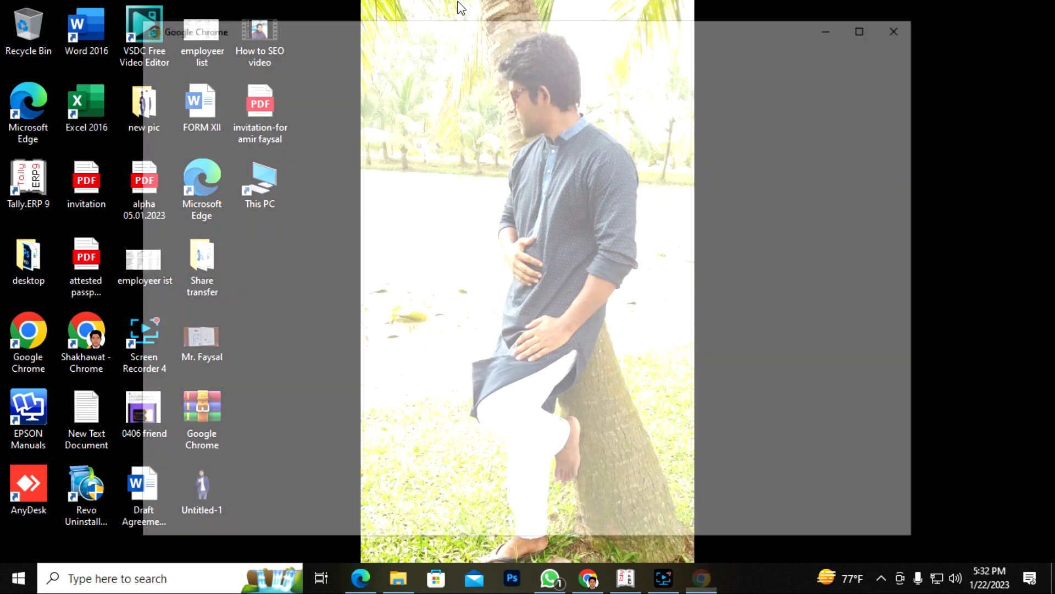
click(328, 332)
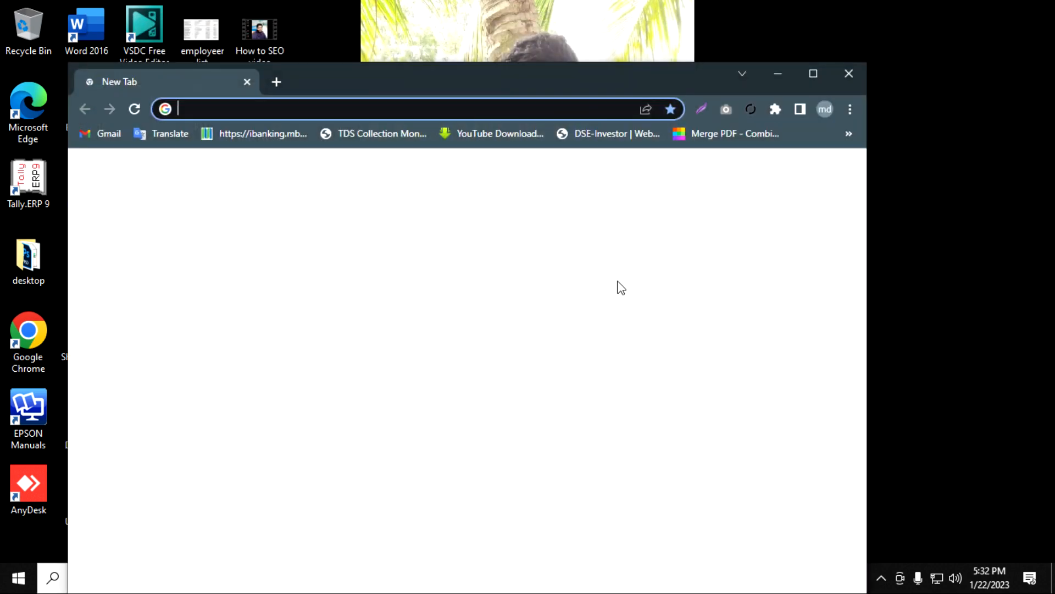
click(294, 465)
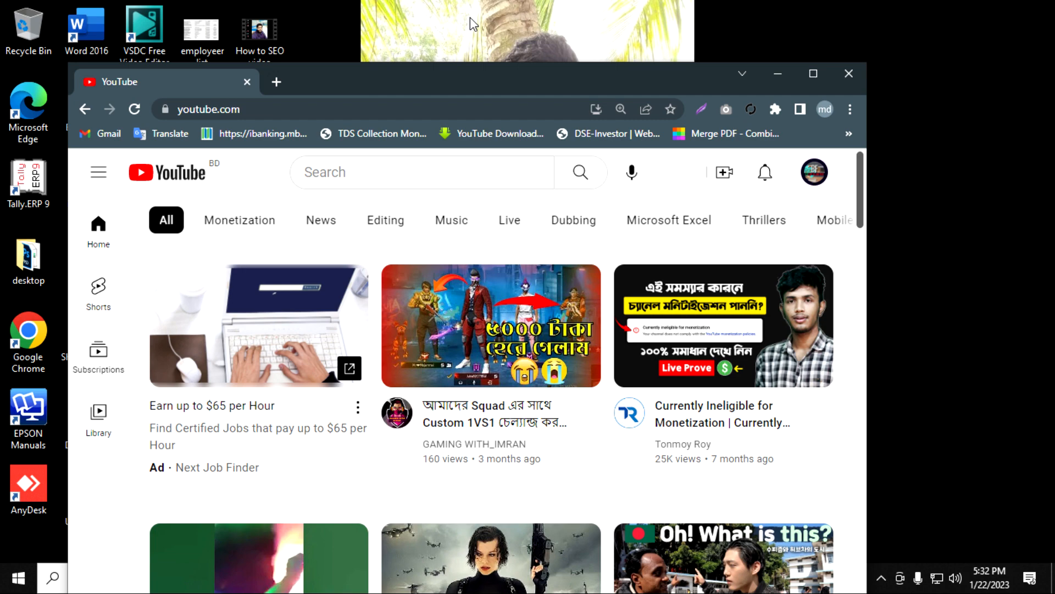
key(super+d)
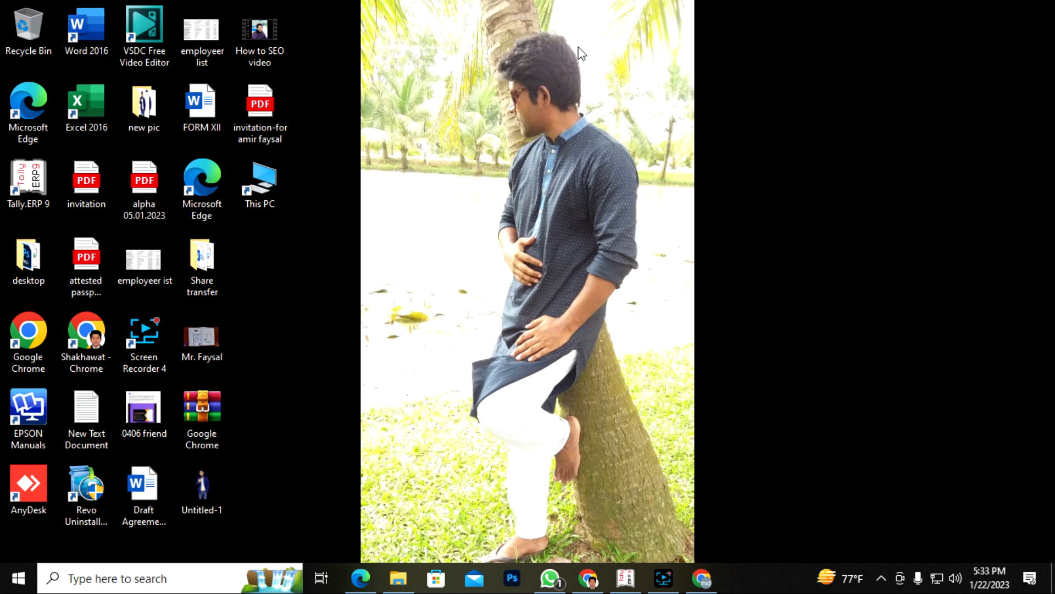
right_click(505, 37)
click(558, 82)
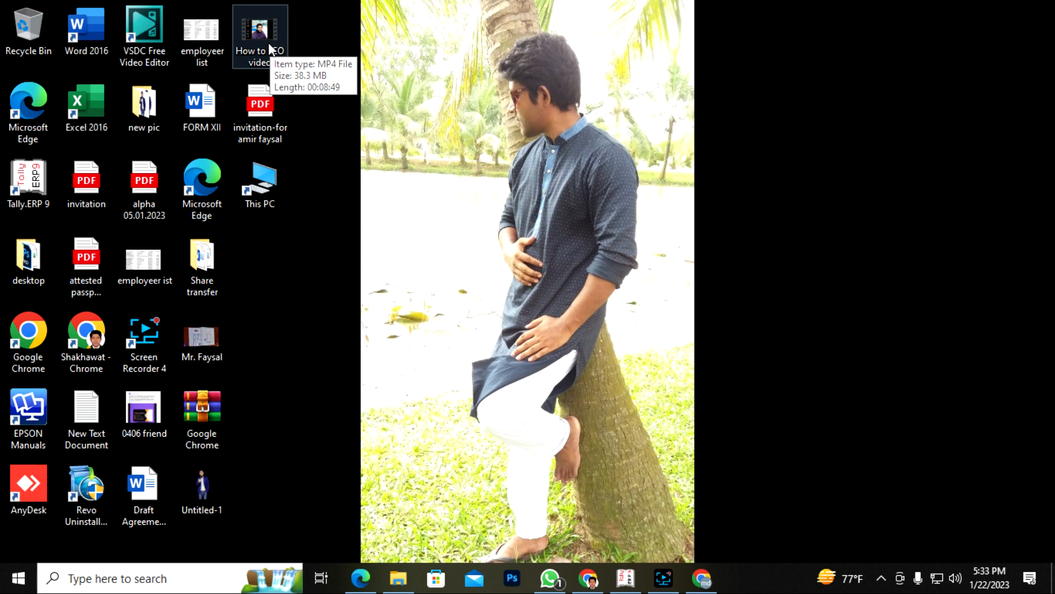
click(249, 65)
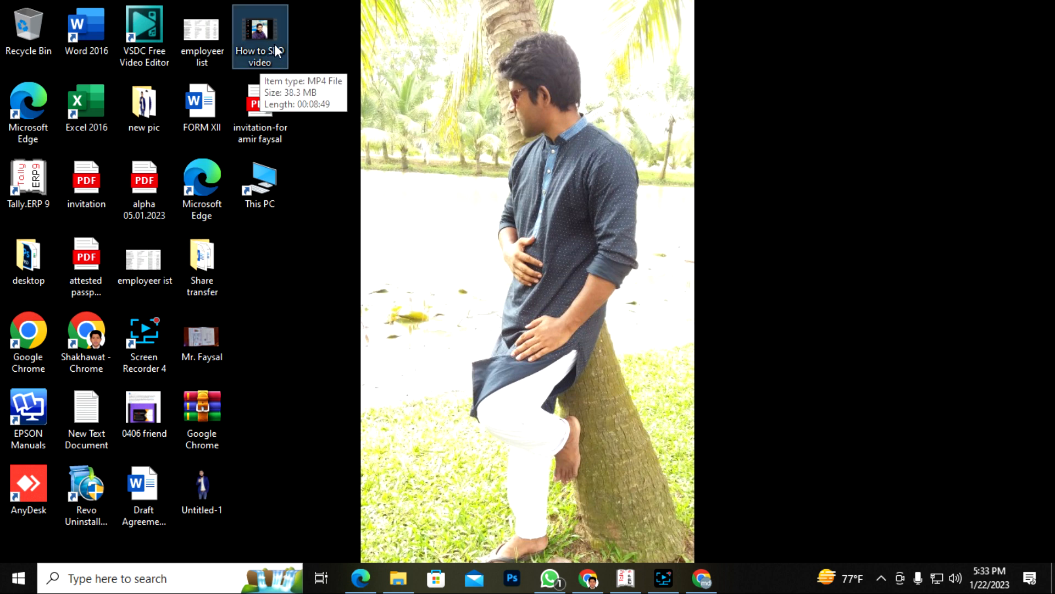
click(588, 579)
click(966, 11)
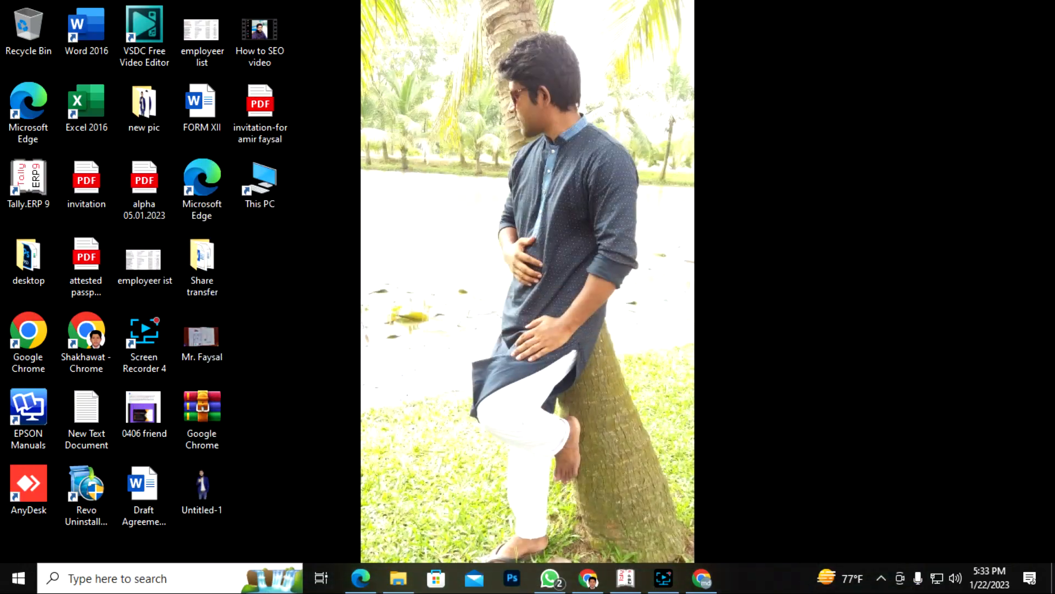
Step: Return to the Chrome window showing YouTube and start a new video upload in YouTube Studio
click(705, 582)
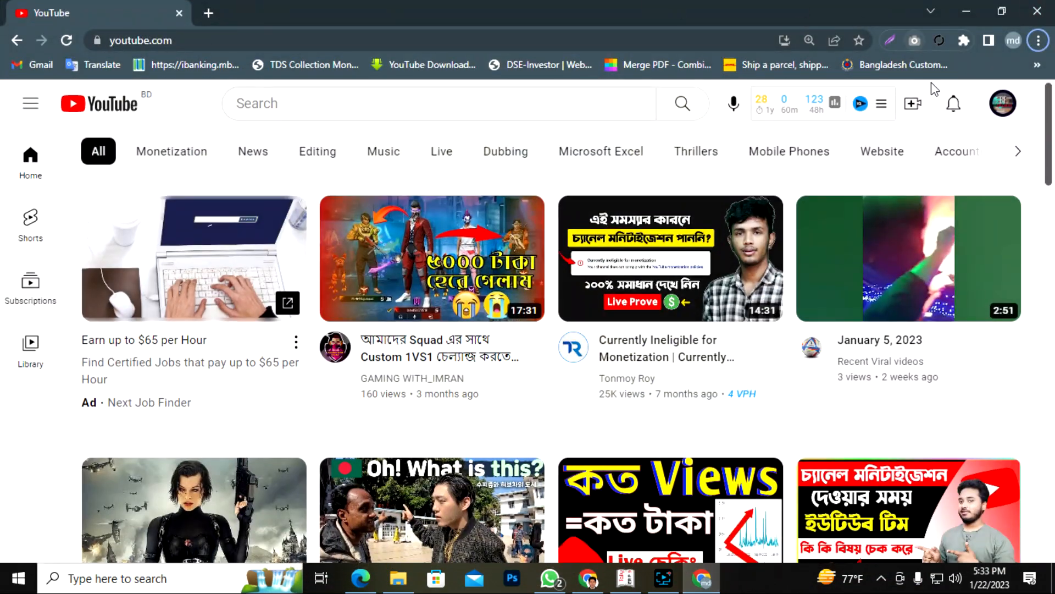
click(913, 104)
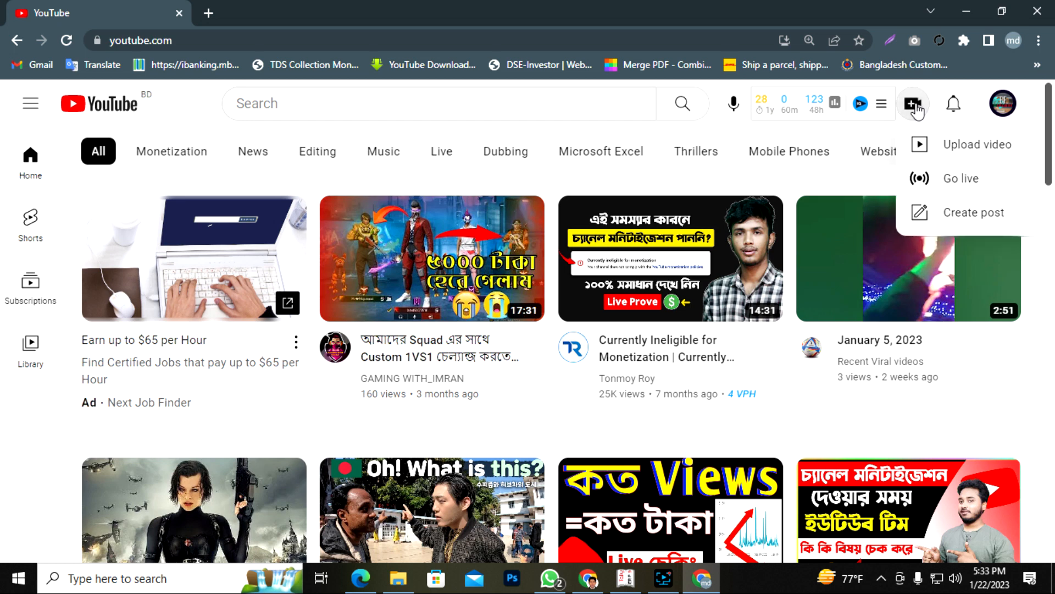
click(954, 141)
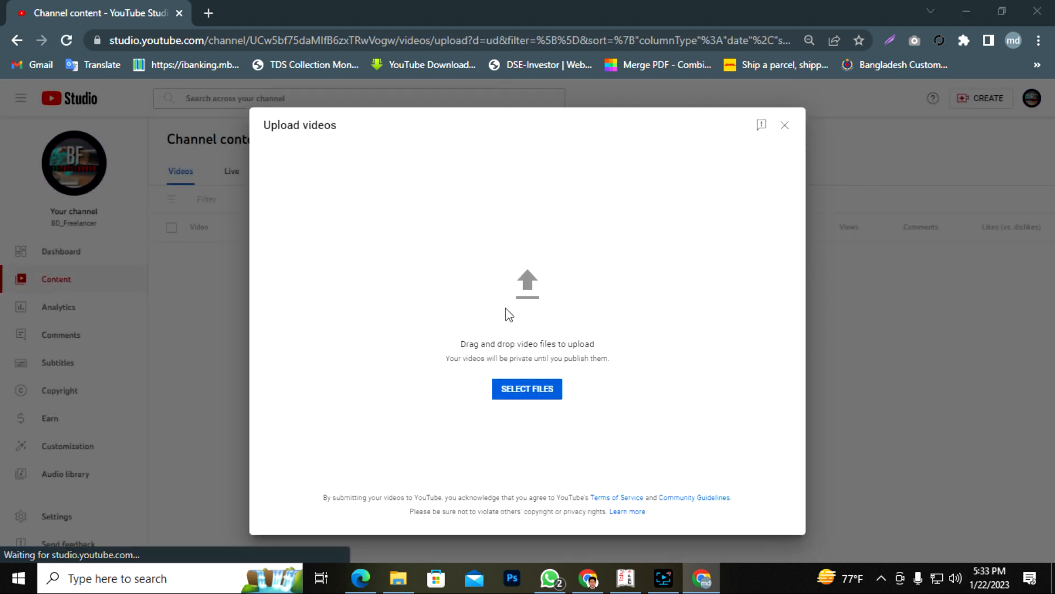
Step: Choose the "How to SEO video" file from the Desktop folder and upload it
click(509, 315)
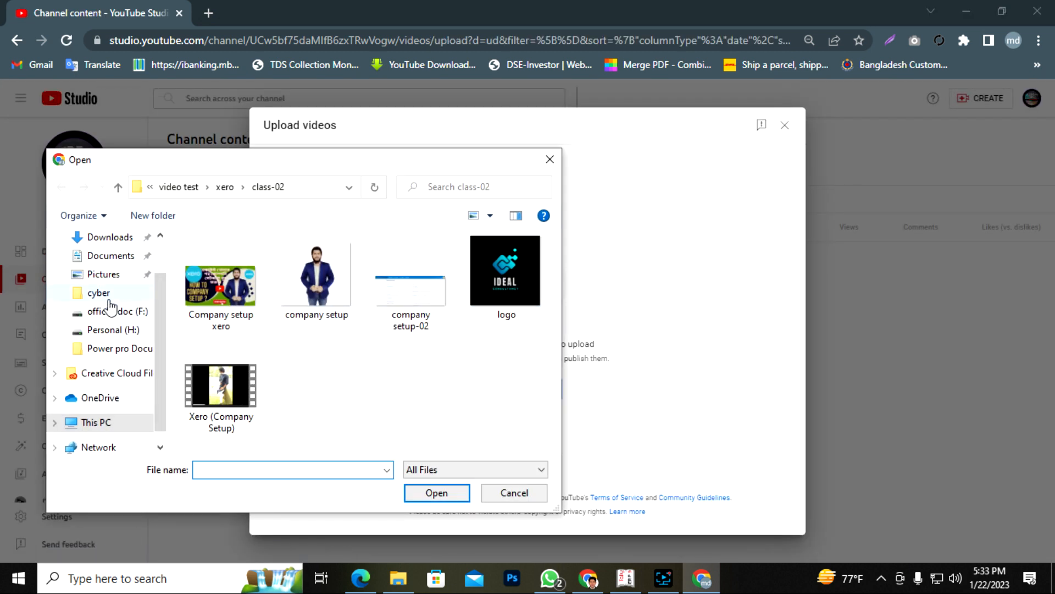
scroll(104, 307, up, 1)
click(102, 268)
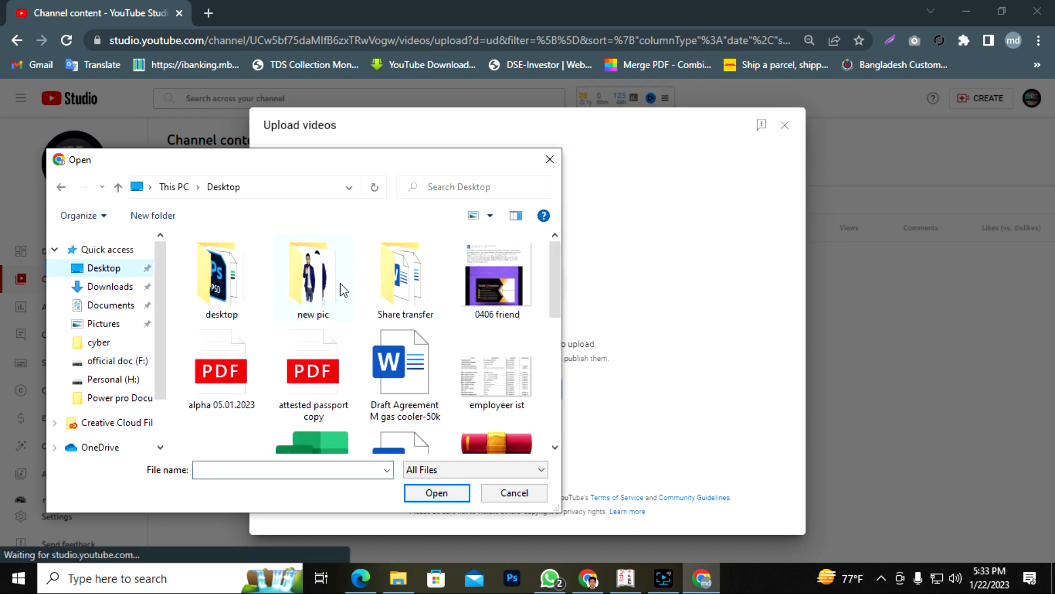
scroll(483, 370, down, 5)
scroll(283, 361, up, 3)
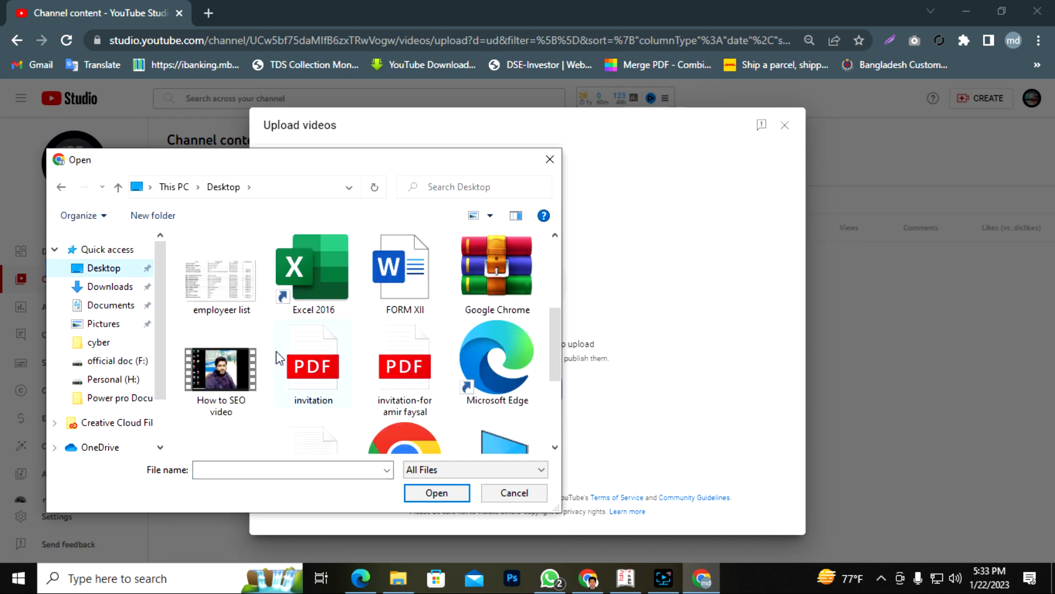
click(213, 380)
click(429, 492)
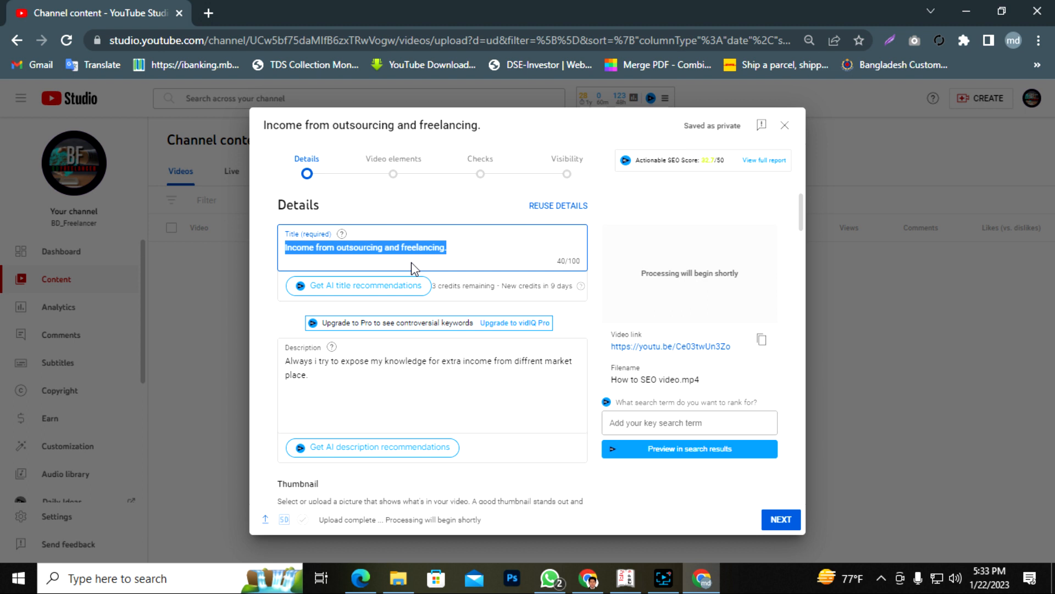
Step: Replace the video's default title with "How to SEO video 2023"
text(H)
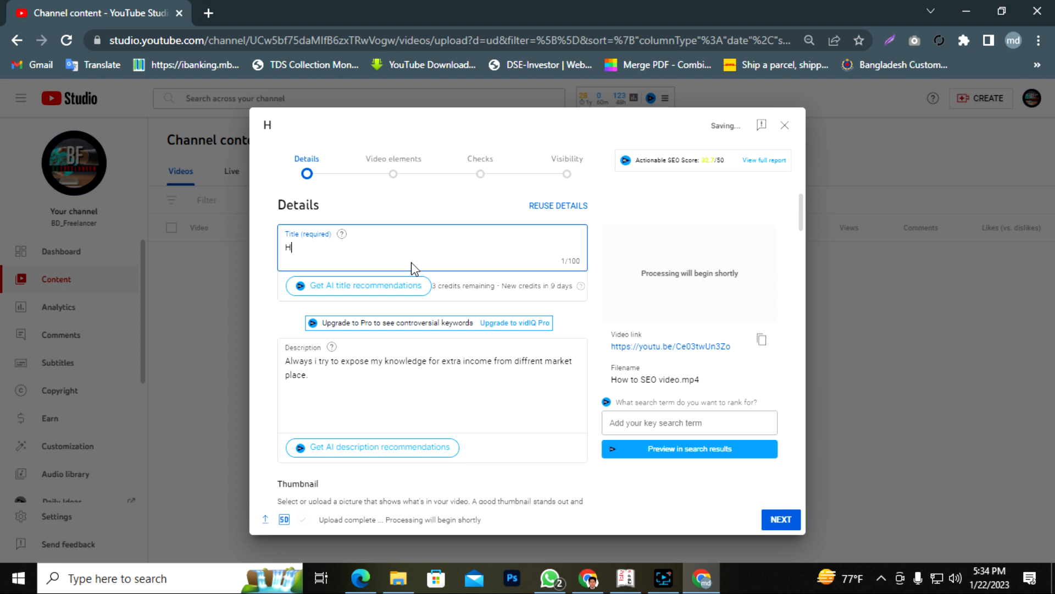
text(ow to SEO video)
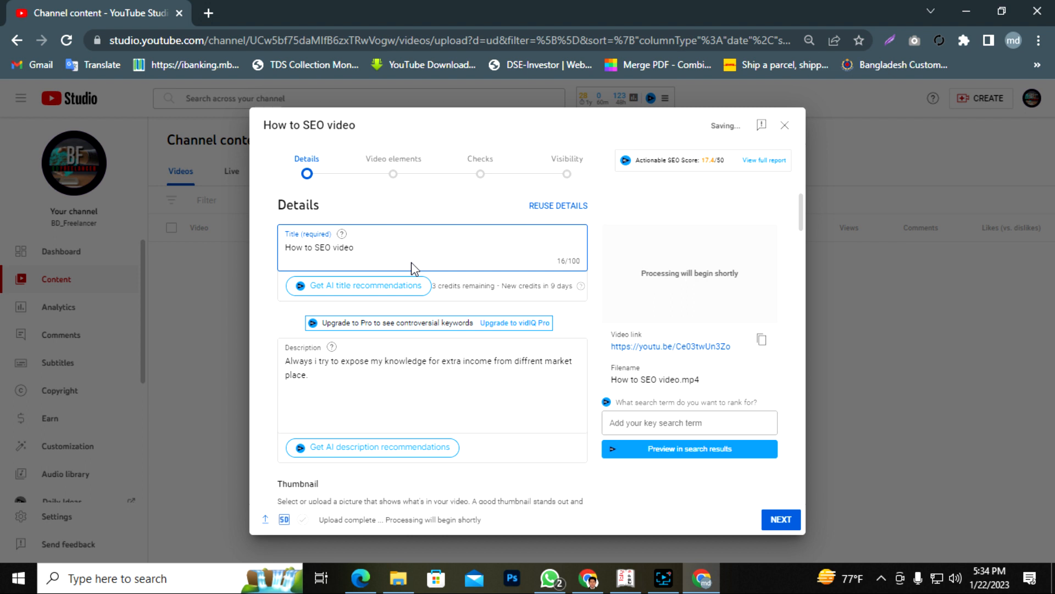
text(-)
text(2023)
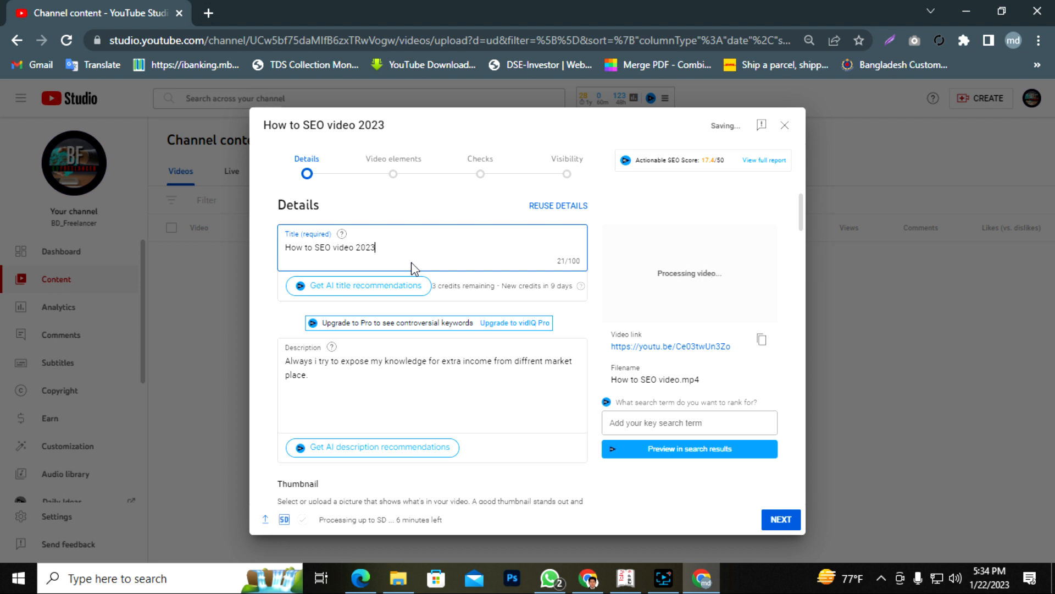
Step: Extend the video title with "| SEO youtube video bangla 2023"
text( |)
text(seo)
key(BackSpace)
key(BackSpace)
key(BackSpace)
text(SEO youtu)
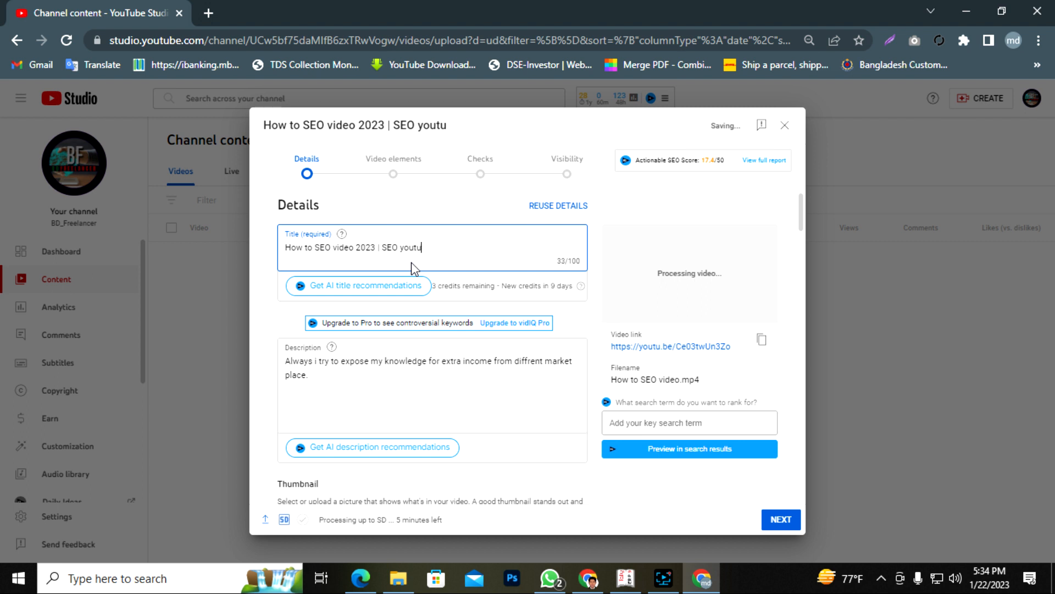
text(be videoi bangla)
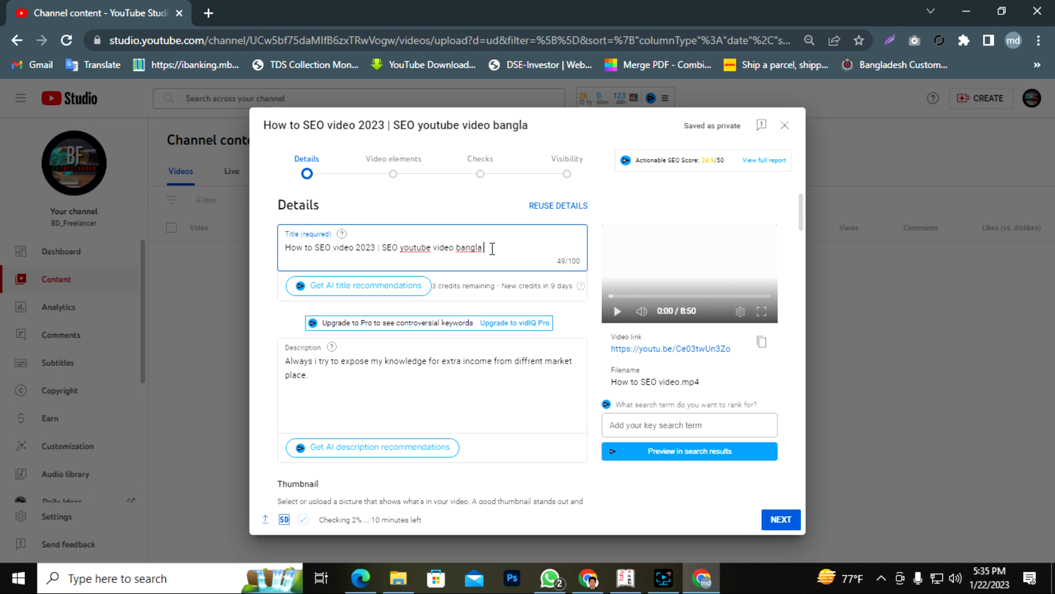
text(2023)
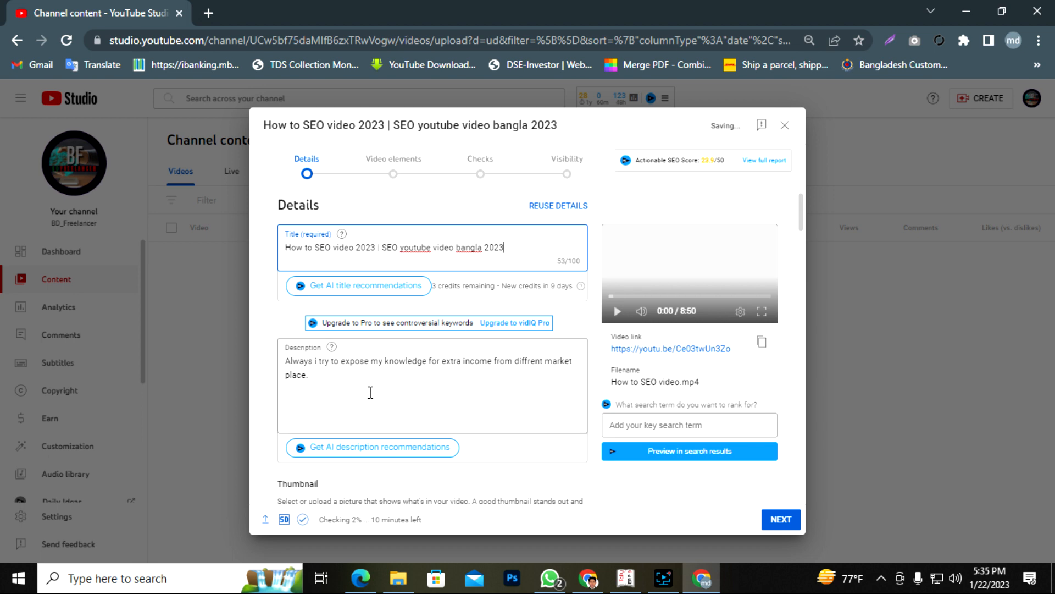
Step: Replace the default description with "Here you will get how to SEO your video."
drag(310, 375, 285, 361)
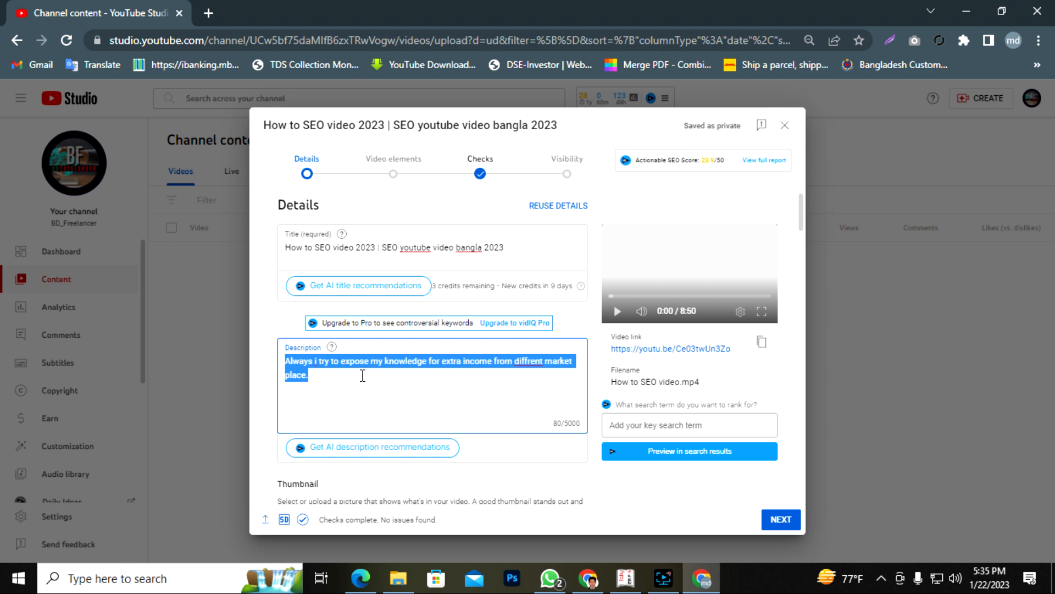
text(Here)
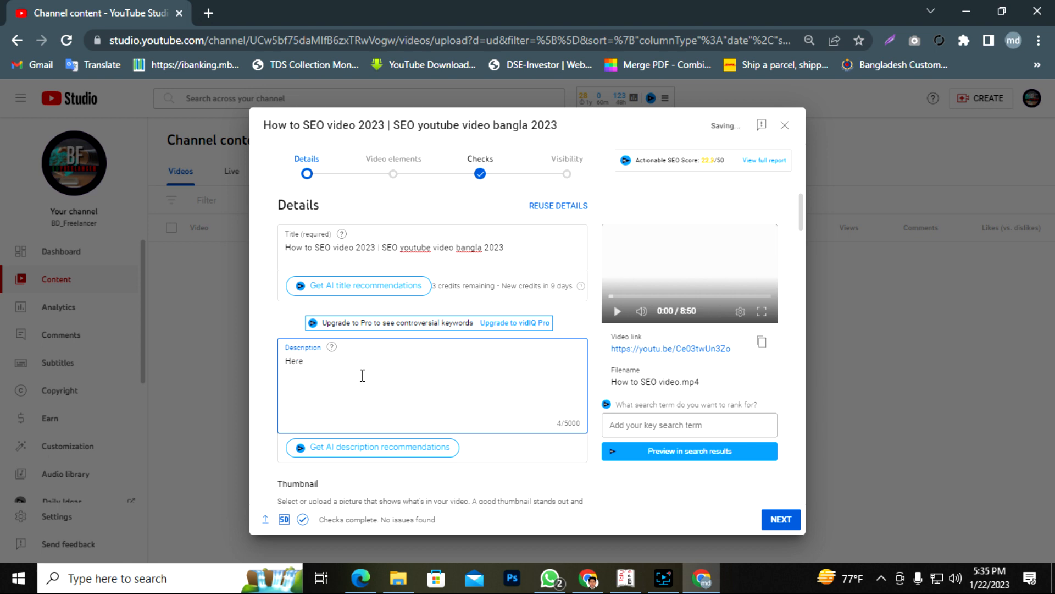
text( you will get how)
text(o SEO your video.)
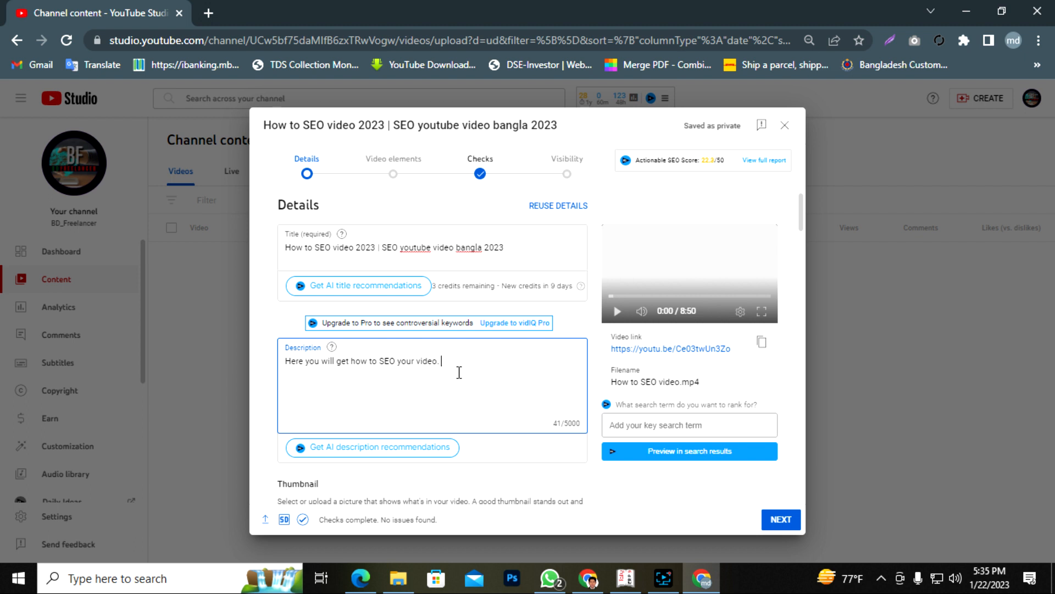
Step: Add a second sentence to the description saying "i duscused about video SEO"
text(i duscude)
key(BackSpace)
key(BackSpace)
text(sed about video )
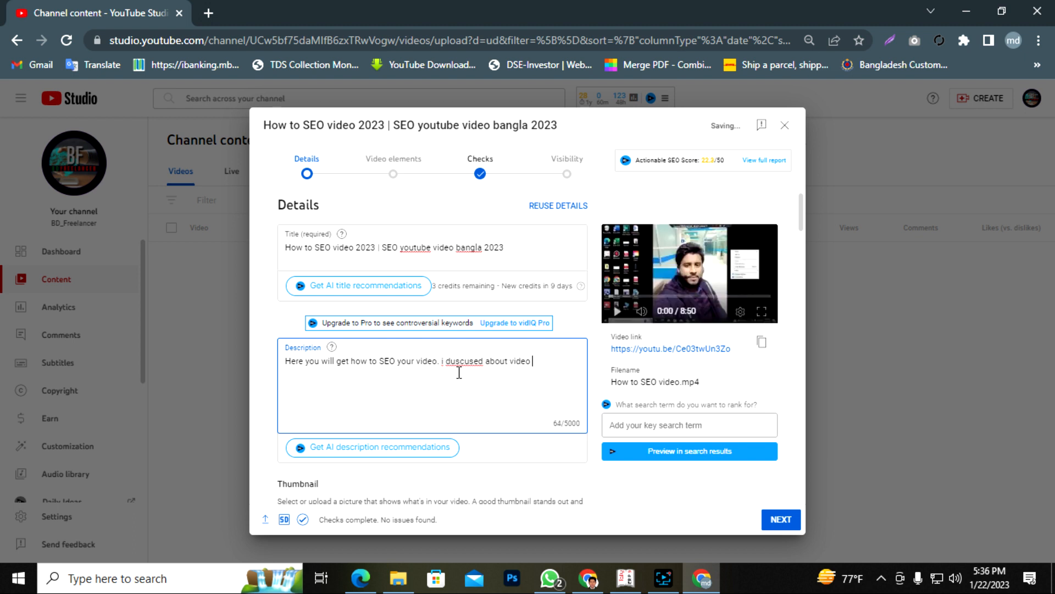
text(SEO)
Step: Correct the description's second sentence to "I discussed about" and insert "youtube" before "video SEO"
right_click(460, 360)
click(506, 142)
key(BackSpace)
text(I)
click(511, 366)
text(youtube)
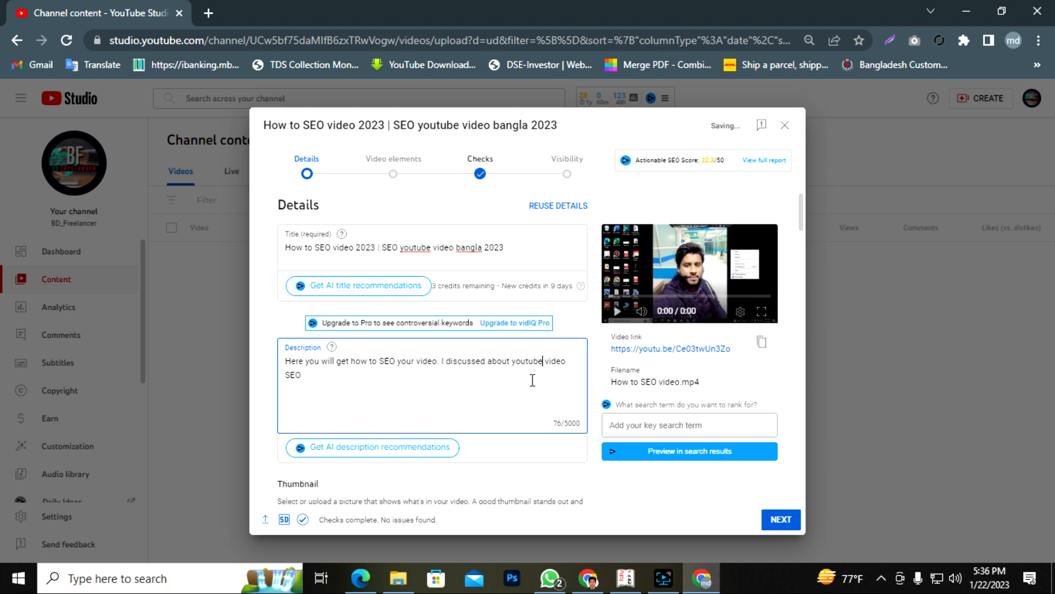
Step: End the description's last sentence with a period and add a dotted separator line below it, with blank lines around it
click(314, 374)
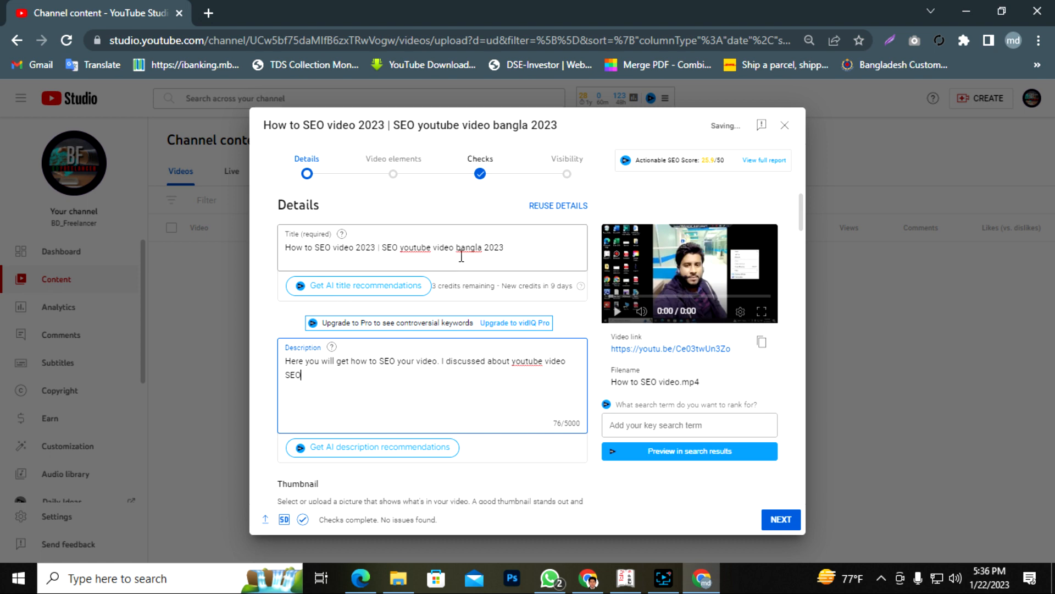
text(.)
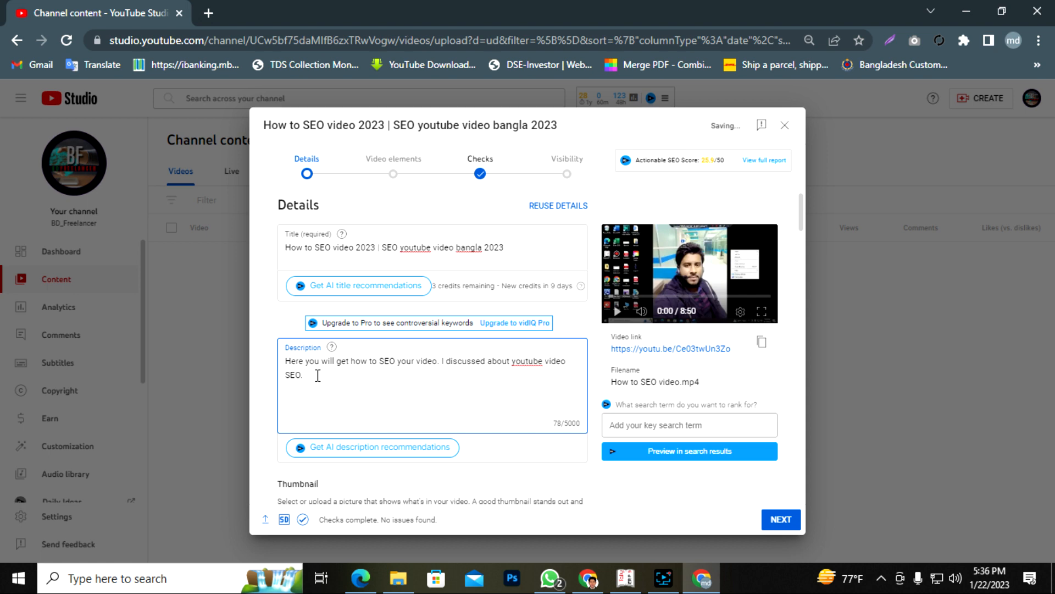
key(Return)
key(Return)
text(................................................................................................................)
key(Return)
key(Return)
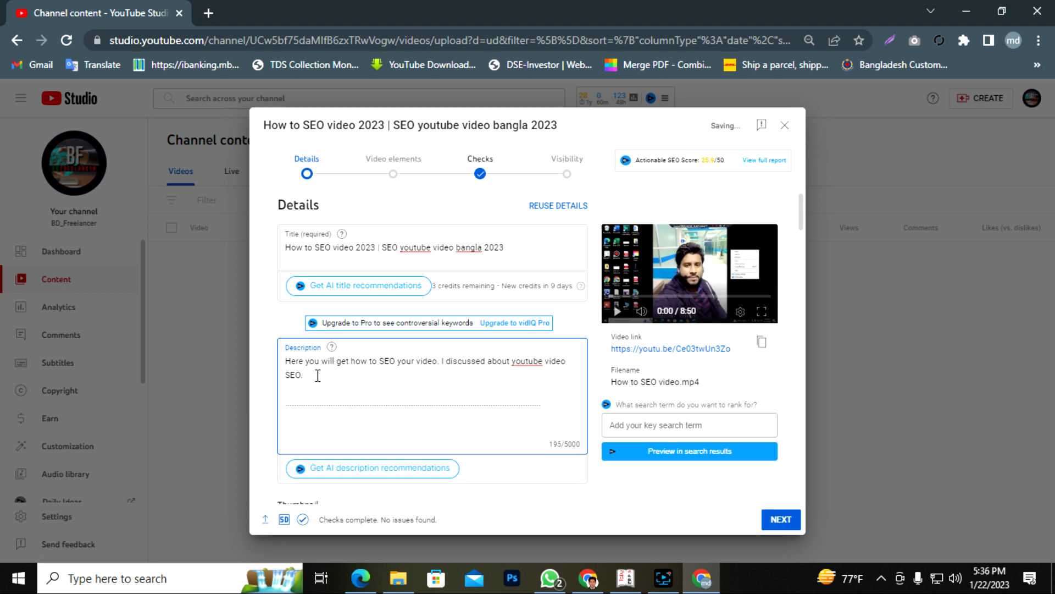
Step: Add the line "Please visit my FB pge:" below the dotted separator in the description, followed by a new line
key(Up)
text(Please visit my FB p)
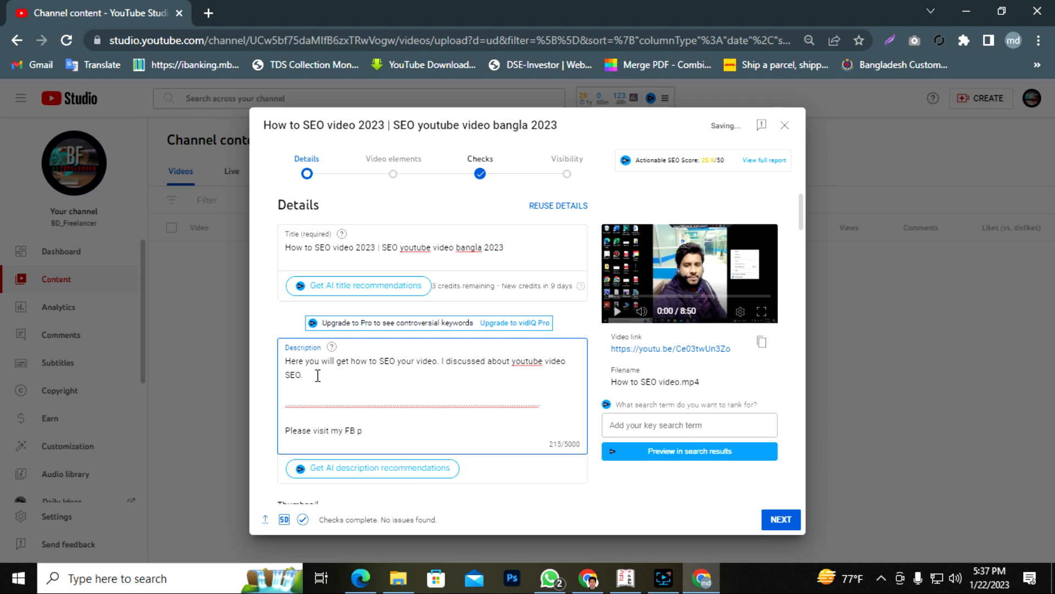
text(ge)
text(:)
key(Return)
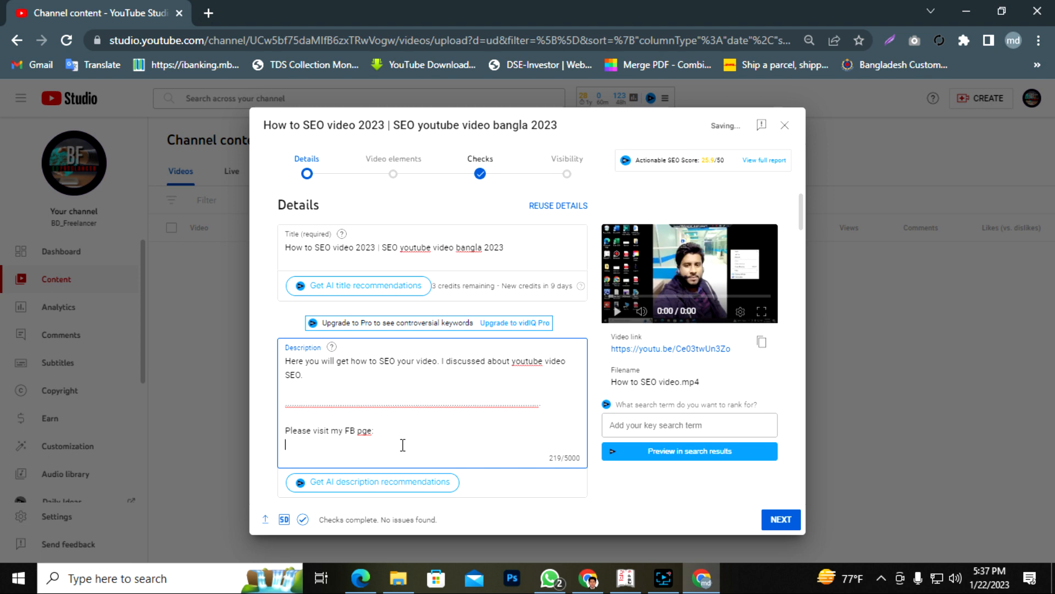
scroll(430, 432, down, 3)
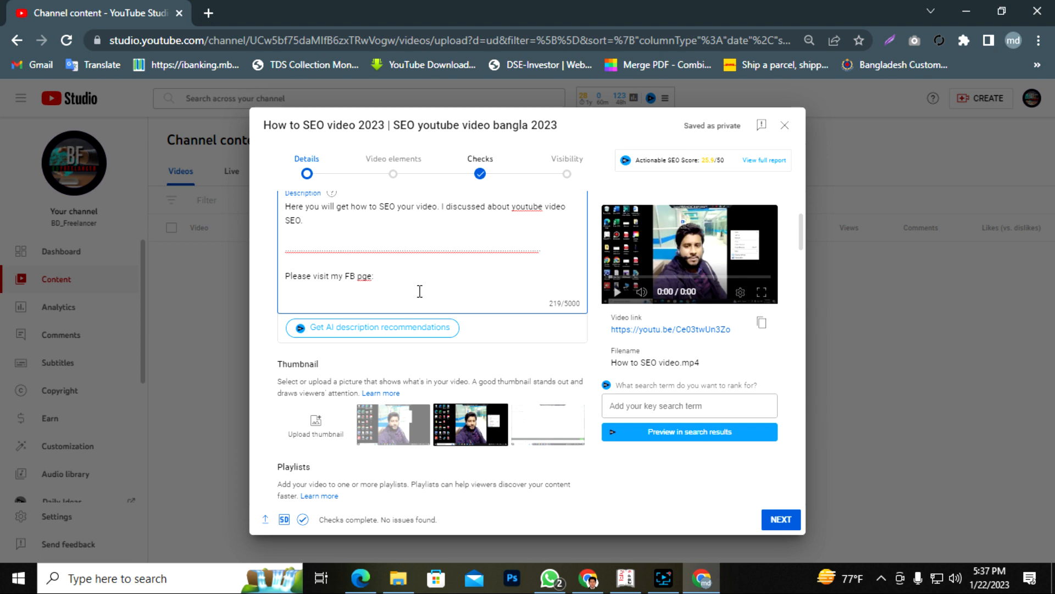
scroll(420, 291, up, 3)
scroll(420, 291, down, 3)
text(Thanks for)
key(BackSpace)
key(BackSpace)
key(BackSpace)
key(BackSpace)
key(BackSpace)
key(BackSpace)
key(BackSpace)
key(BackSpace)
key(BackSpace)
key(BackSpace)
key(BackSpace)
scroll(493, 284, up, 3)
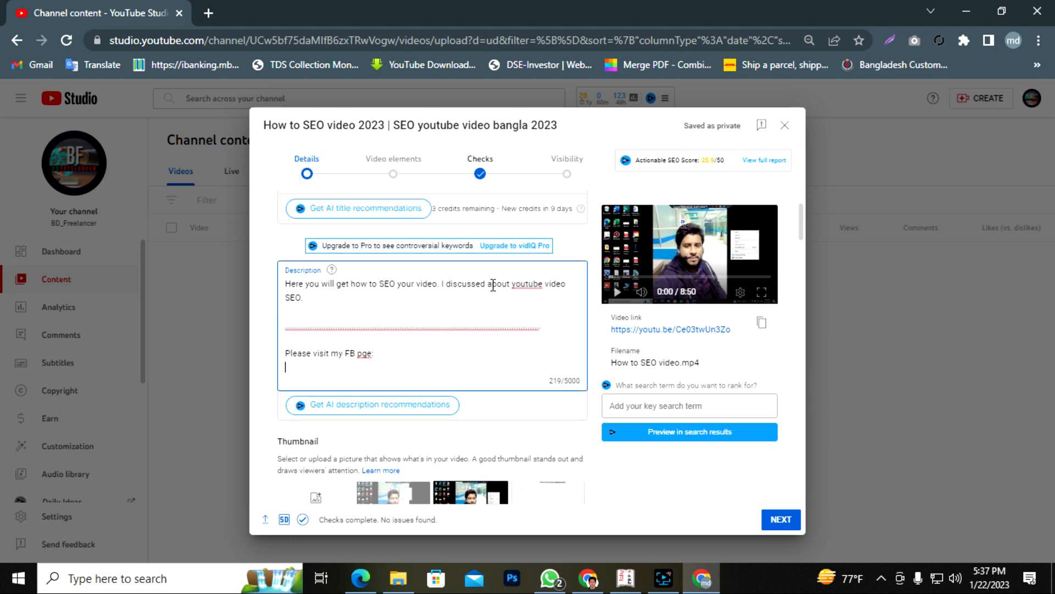
Step: Create a new public playlist titled "video SEO" from the video's playlist selection and close the selection
scroll(493, 284, down, 5)
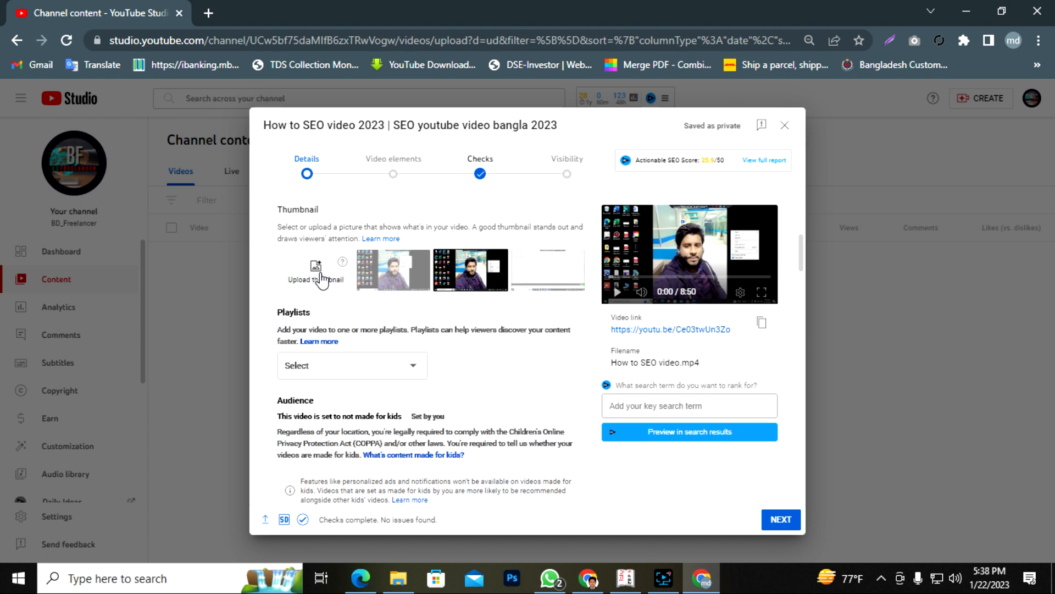
scroll(322, 281, up, 1)
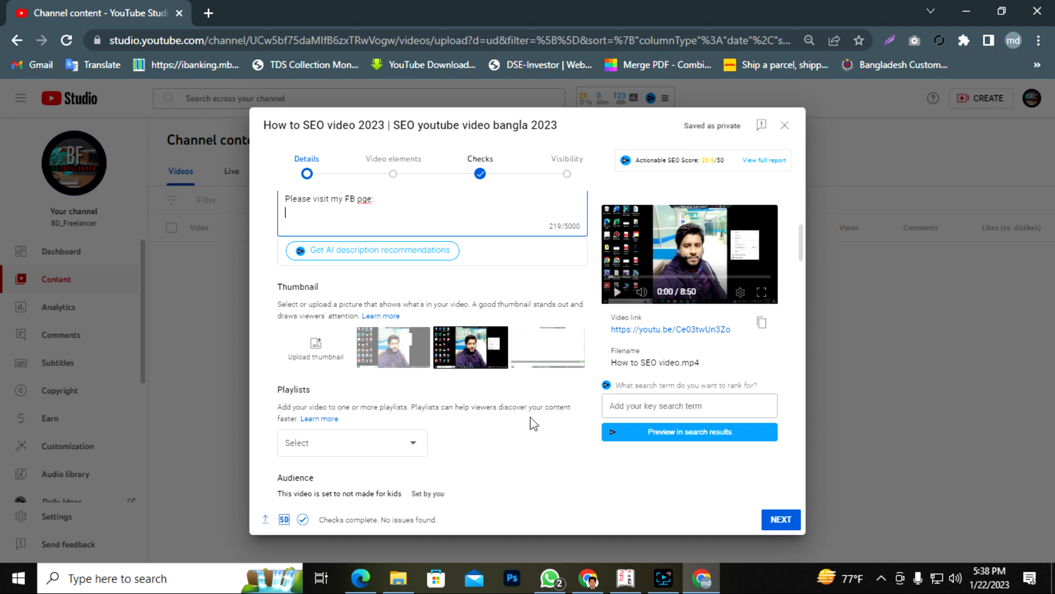
scroll(465, 424, down, 3)
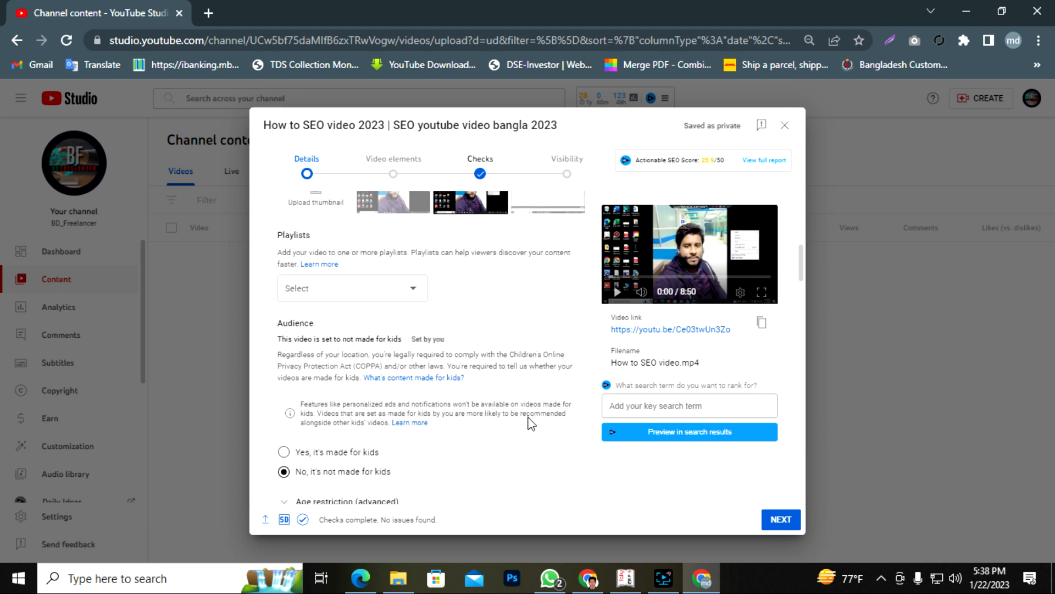
click(413, 289)
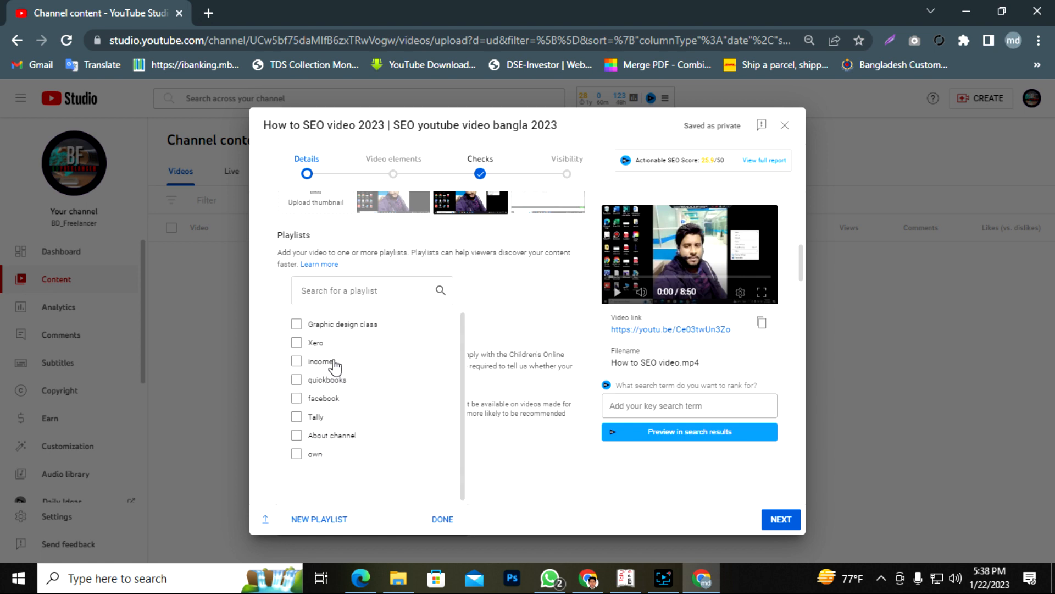
click(314, 437)
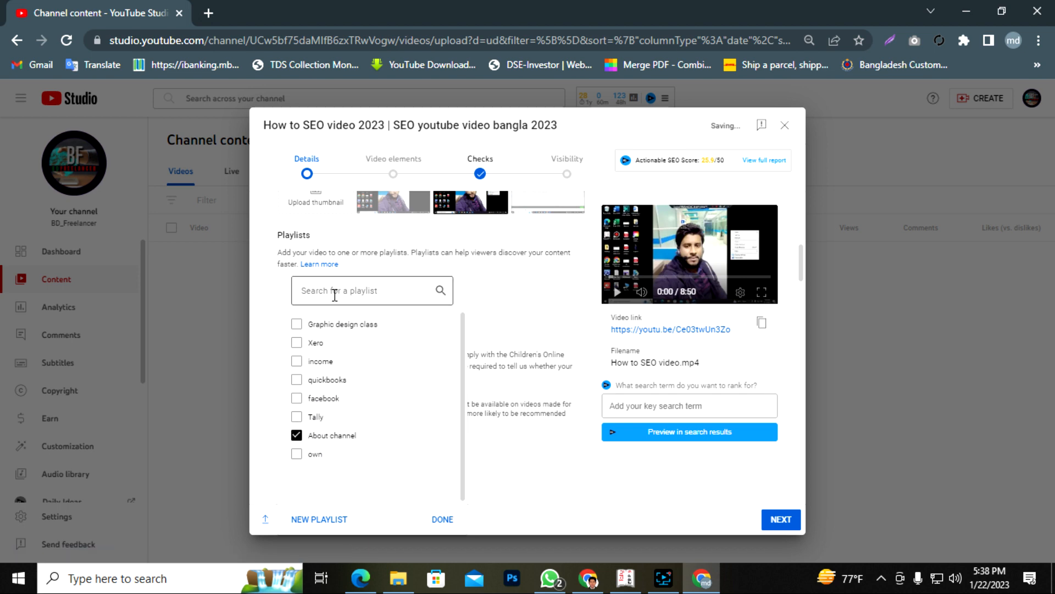
click(297, 435)
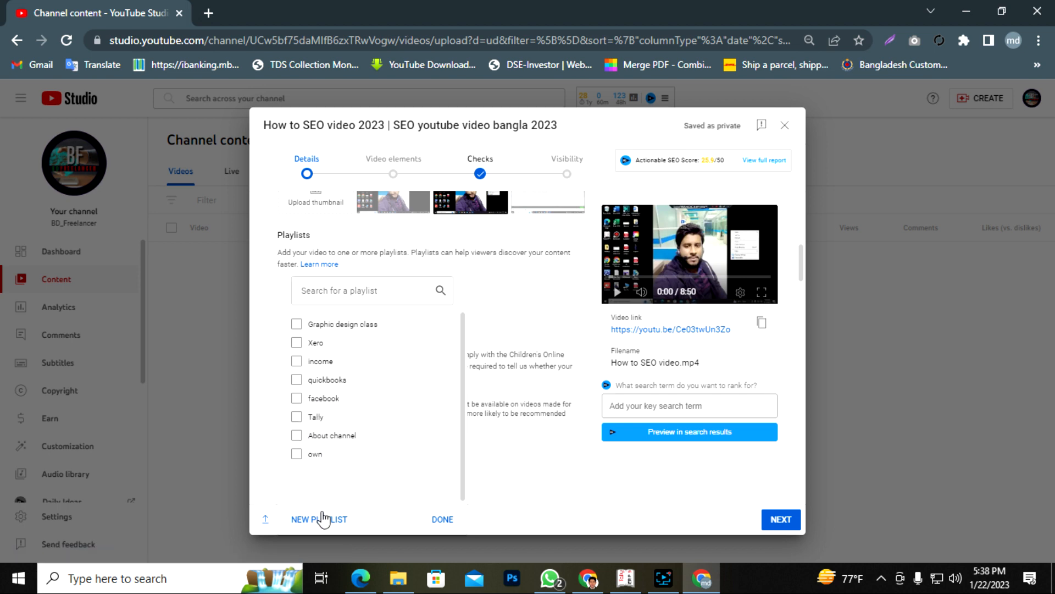
click(322, 520)
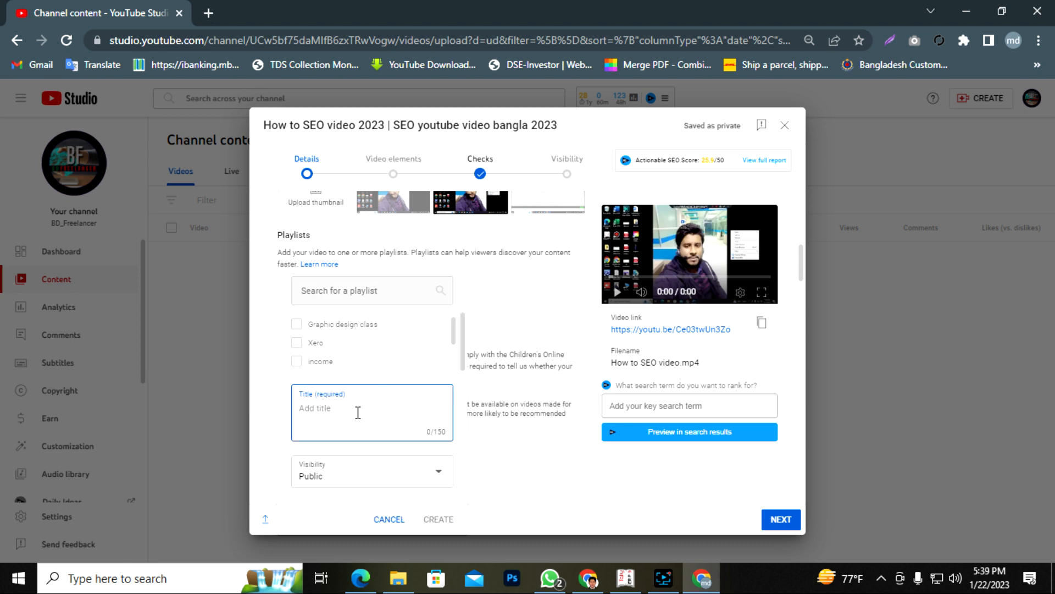
text(V)
click(438, 521)
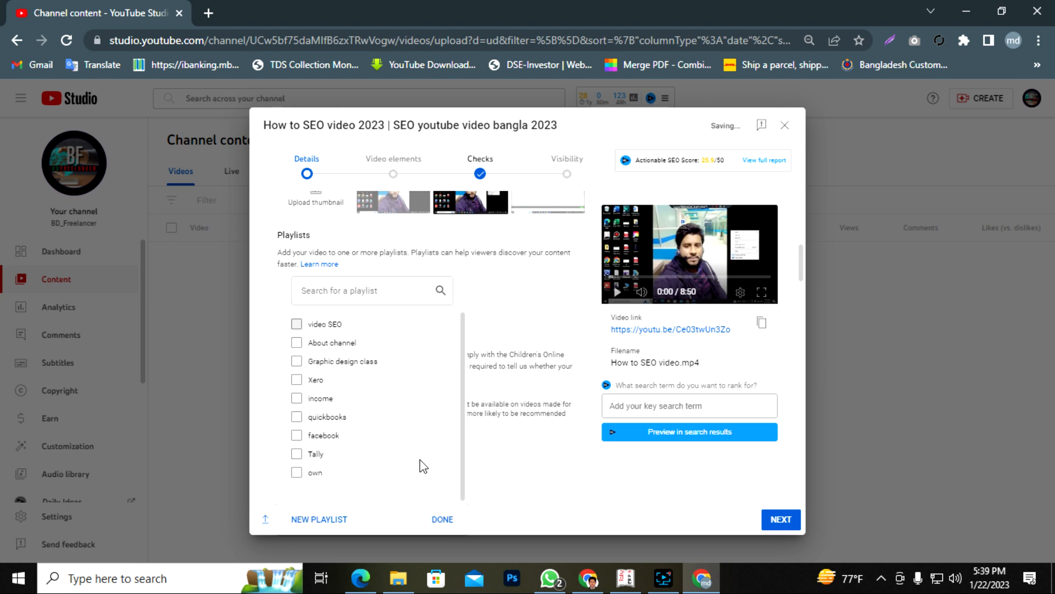
click(443, 519)
Step: Remove the tags "freelancing with mobile", "tally bangla", "youtube channel" and "creat youtube channel" from the video
scroll(526, 424, down, 3)
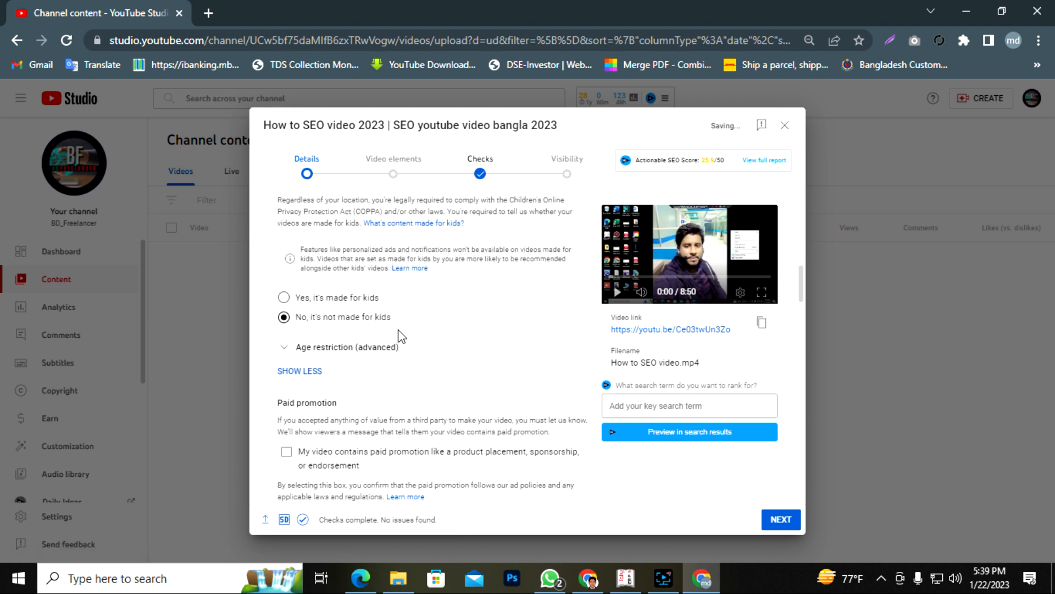
scroll(448, 378, down, 8)
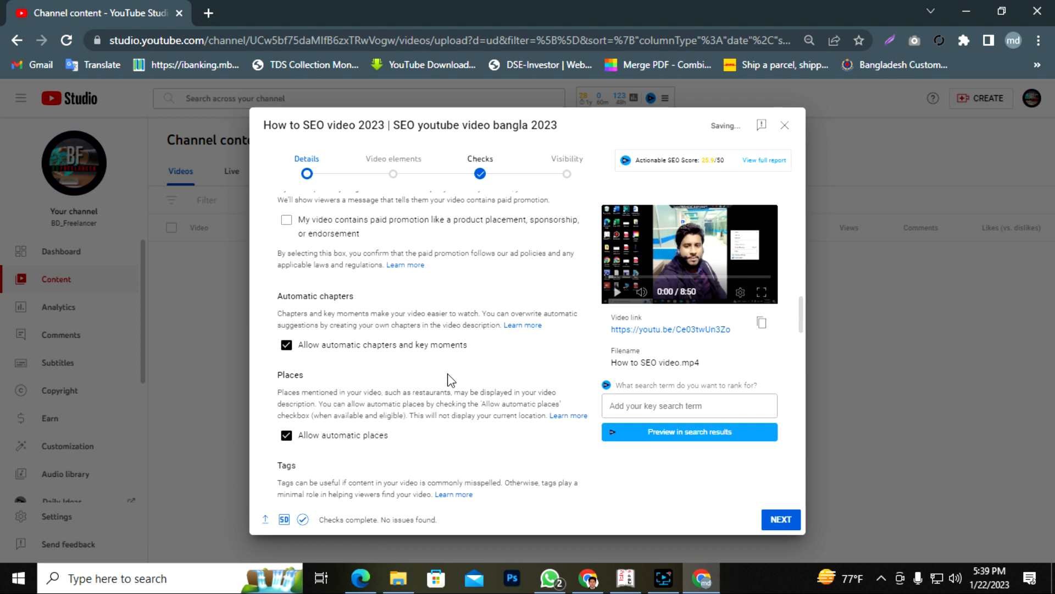
scroll(450, 380, down, 5)
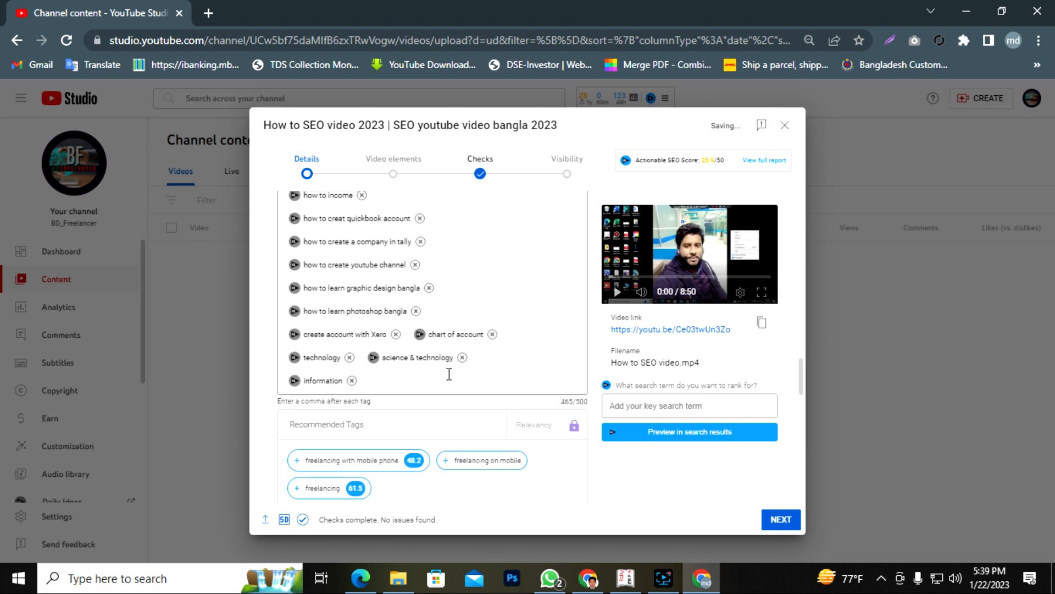
scroll(449, 373, up, 6)
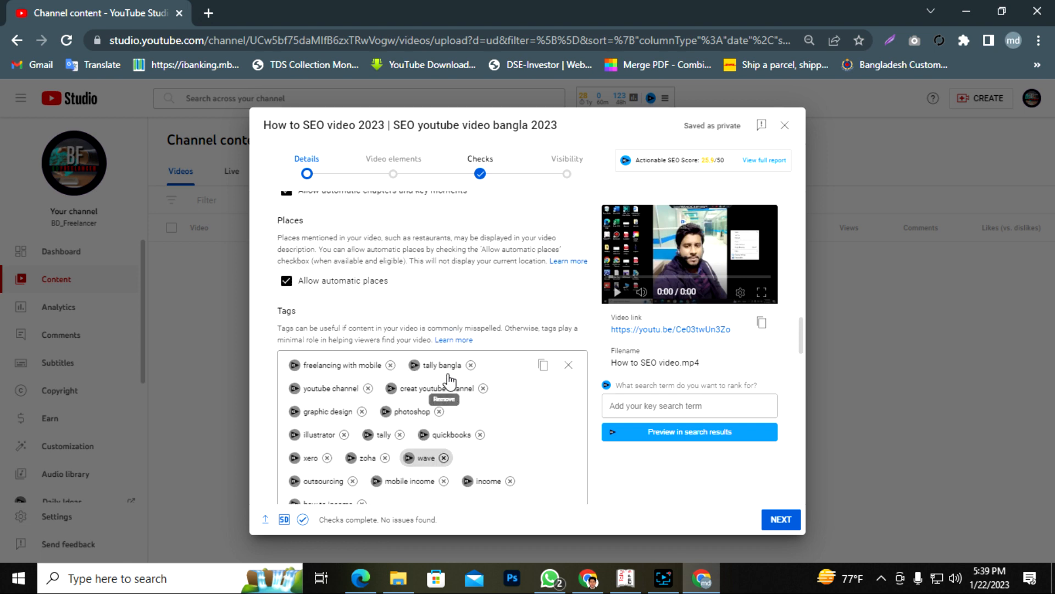
click(390, 365)
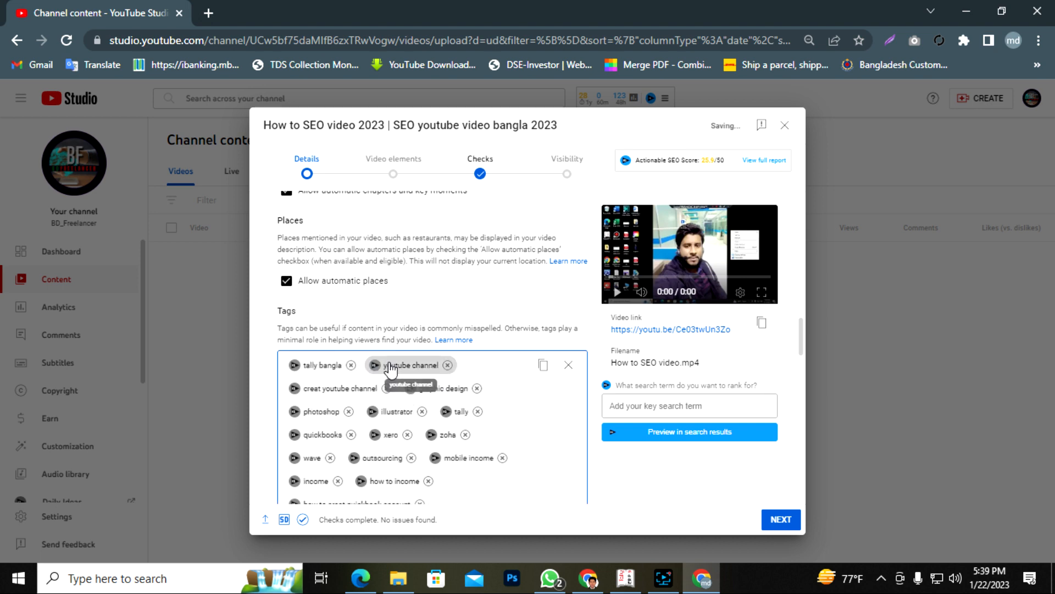
click(351, 365)
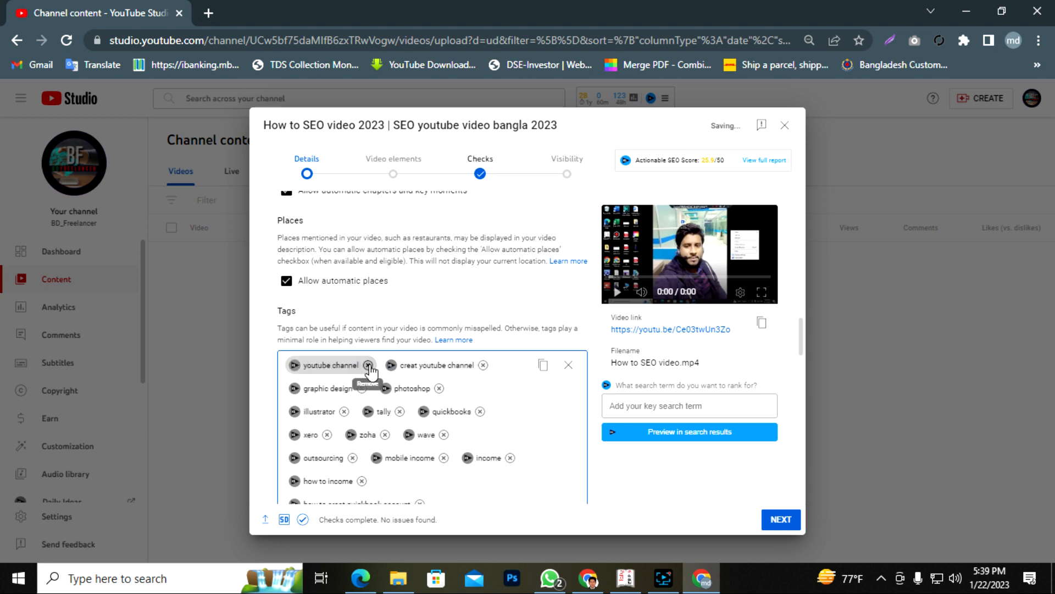
click(368, 365)
click(386, 365)
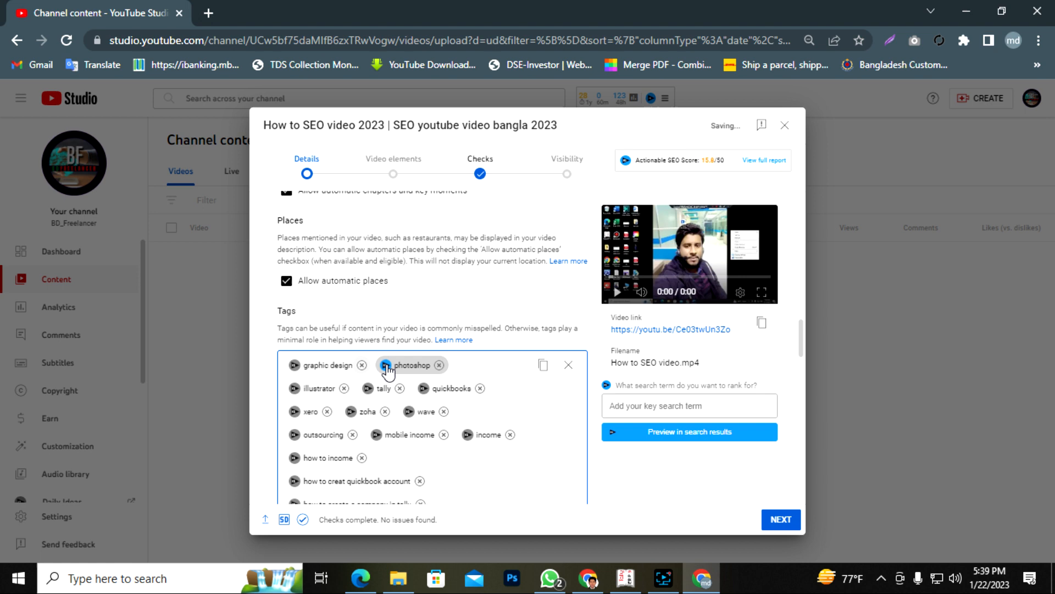
Step: Remove the tags "photoshop", "graphic design", "illustrator", "tally" and "quickbooks" from the video
click(439, 364)
click(362, 365)
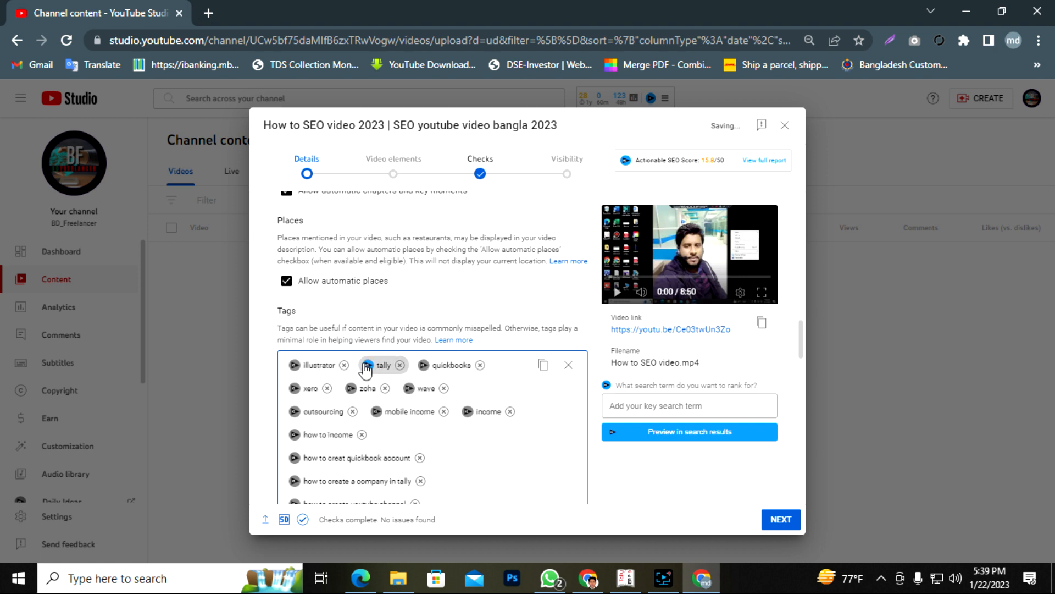
click(344, 365)
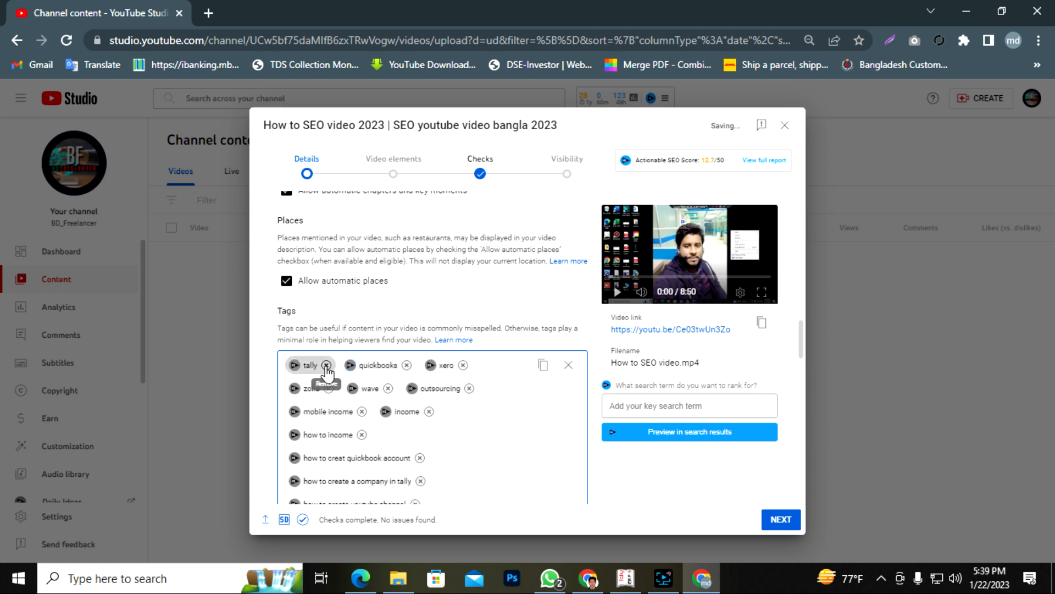
click(327, 365)
click(351, 365)
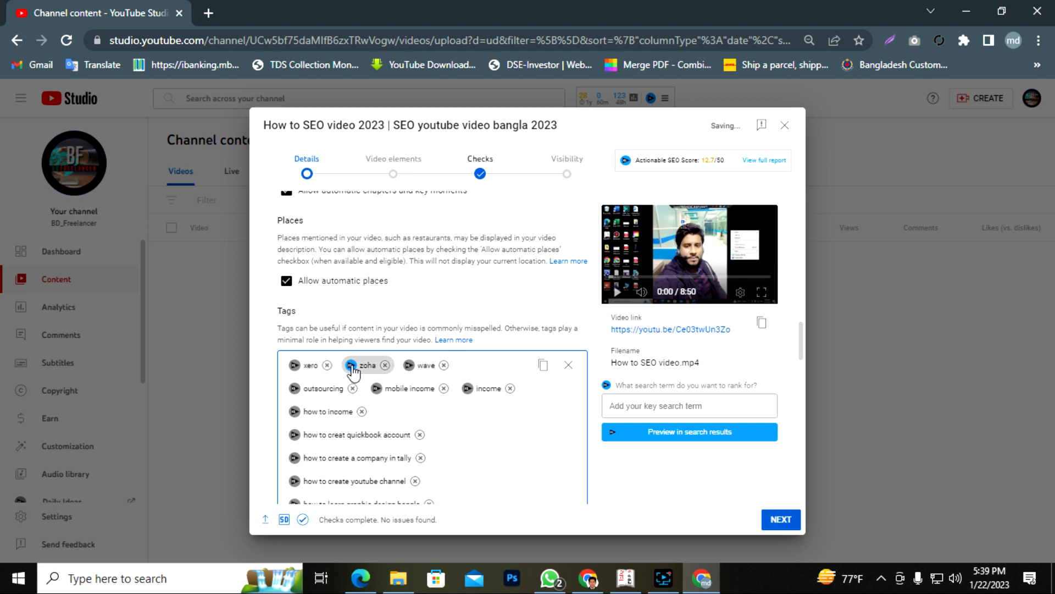
Step: Remove the tags "xero", "zoha", "wave", "outsourcing", "mobile income" and "how to income" from the video
click(327, 365)
click(329, 365)
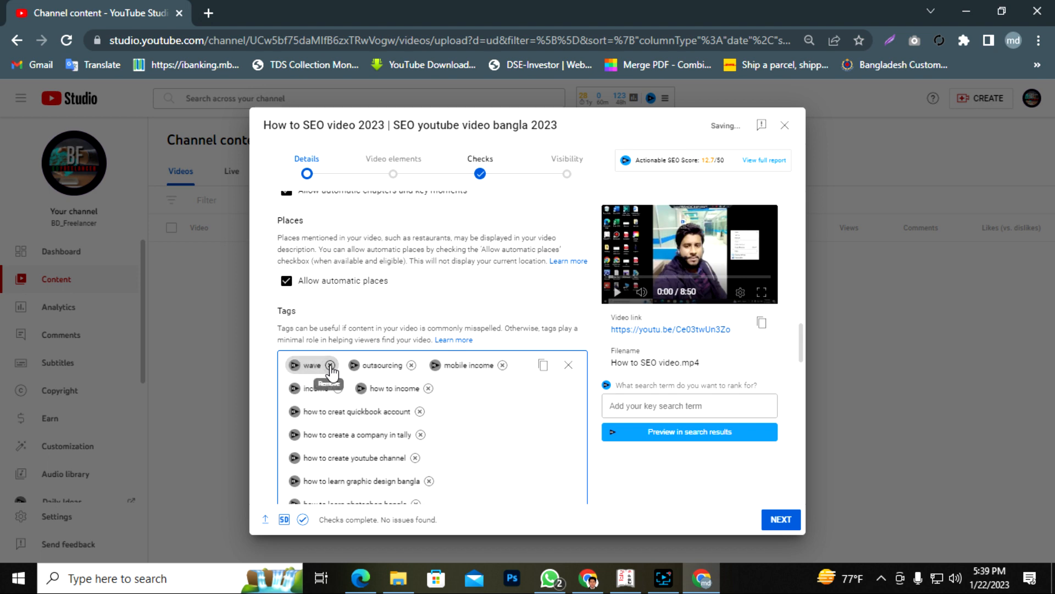
click(329, 365)
click(352, 365)
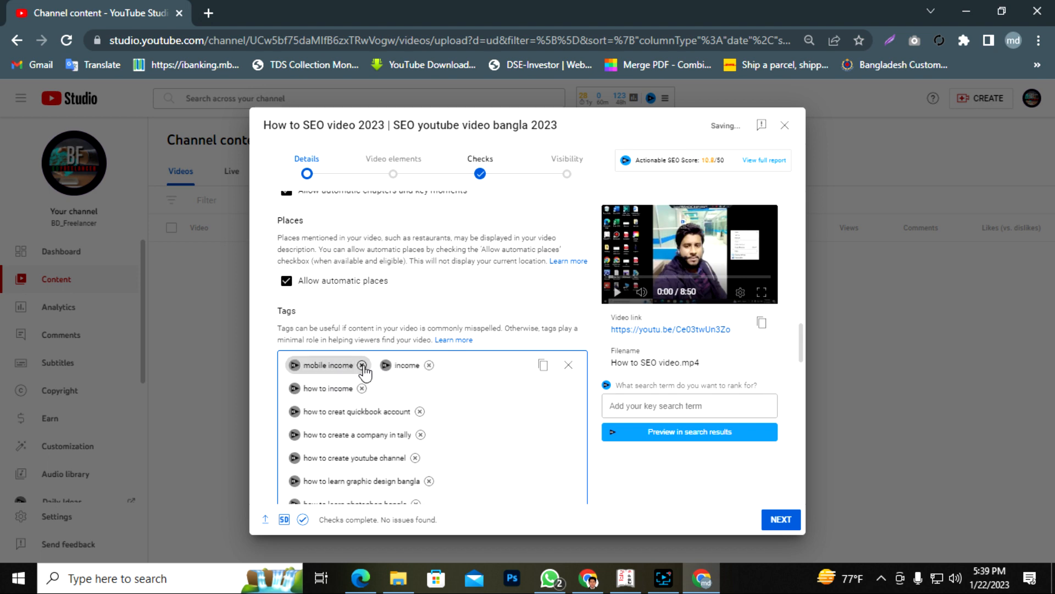
click(361, 366)
click(428, 365)
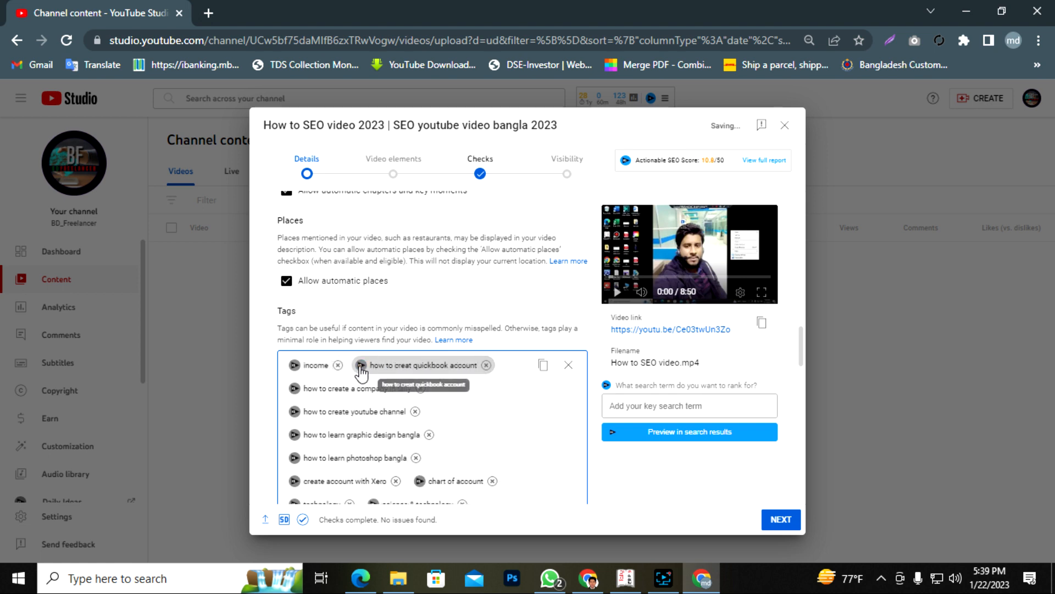
Step: Remove the tags "income", "how to create a company in tally" and "how to creat quickbook account"
click(338, 364)
click(420, 388)
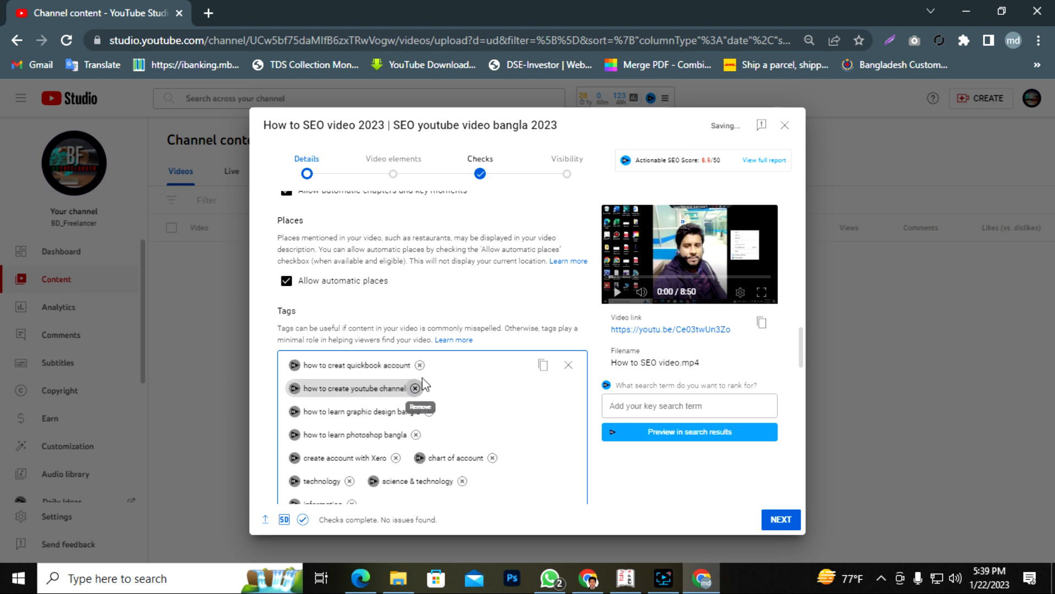
click(420, 365)
Step: Remove the tags "how to learn graphic design bangla", "how to create youtube channel" and "create account with Xero"
click(429, 388)
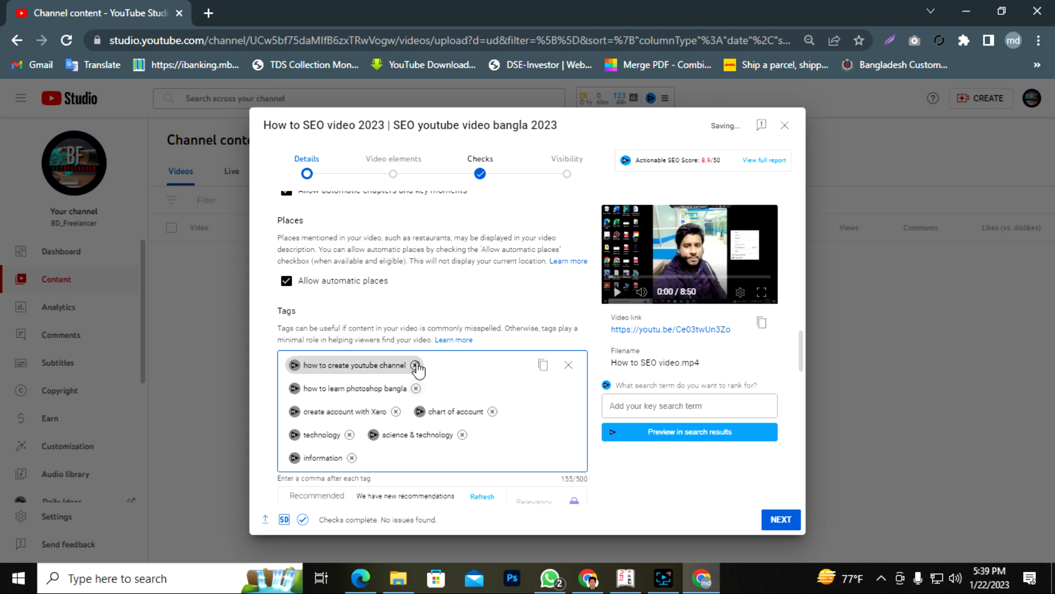
click(415, 365)
click(395, 388)
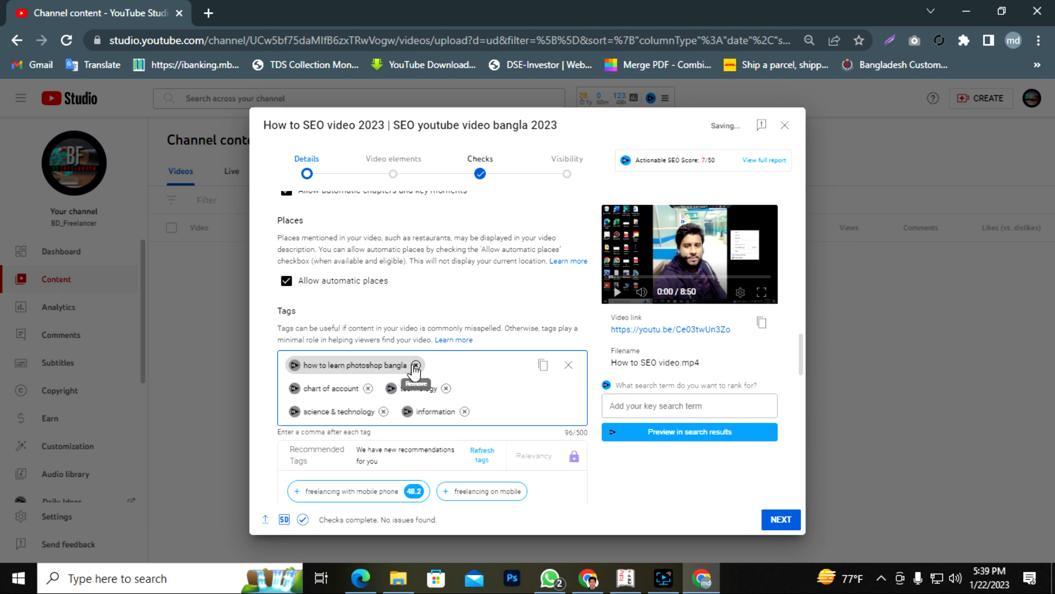
Step: Remove the tags "how to learn photoshop bangla", "chart of account", "science & technology" and "technology"
click(416, 364)
click(368, 365)
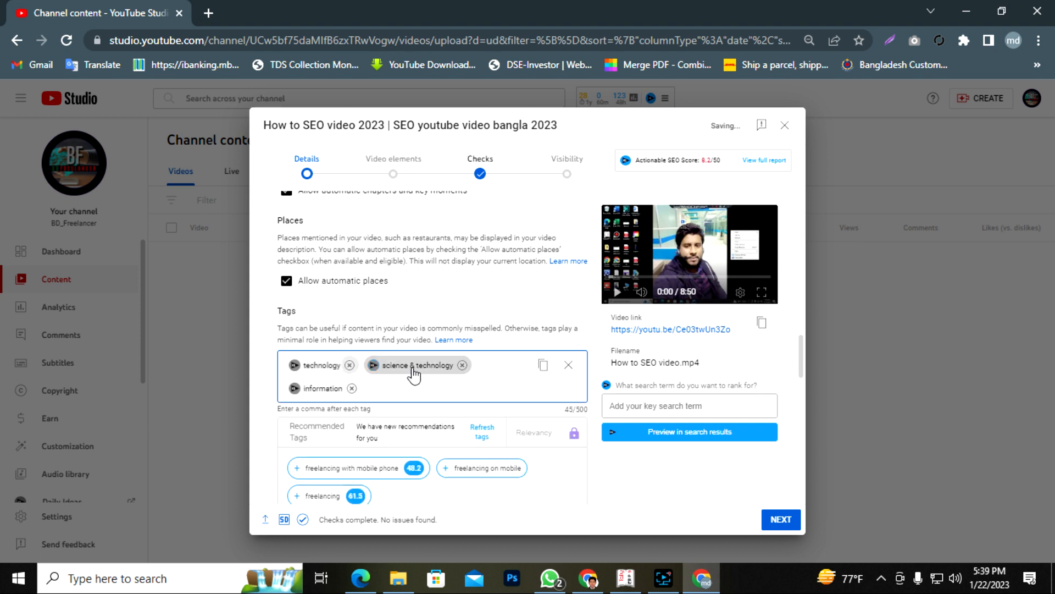
click(462, 365)
click(349, 365)
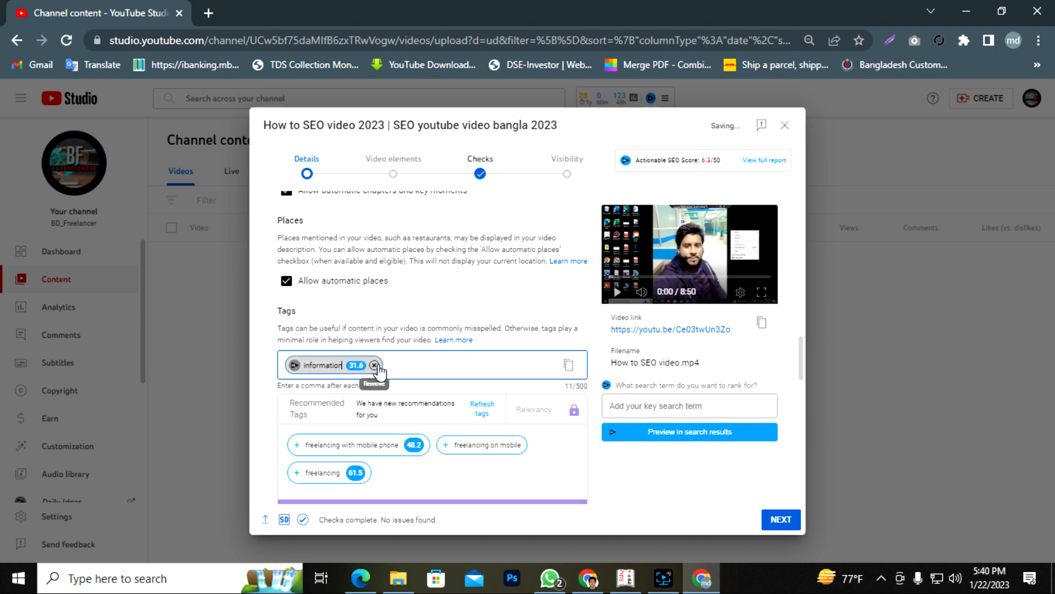
click(418, 366)
Step: Copy "How to SEO video 2023" from the video title and add it as a tag
scroll(430, 371, up, 15)
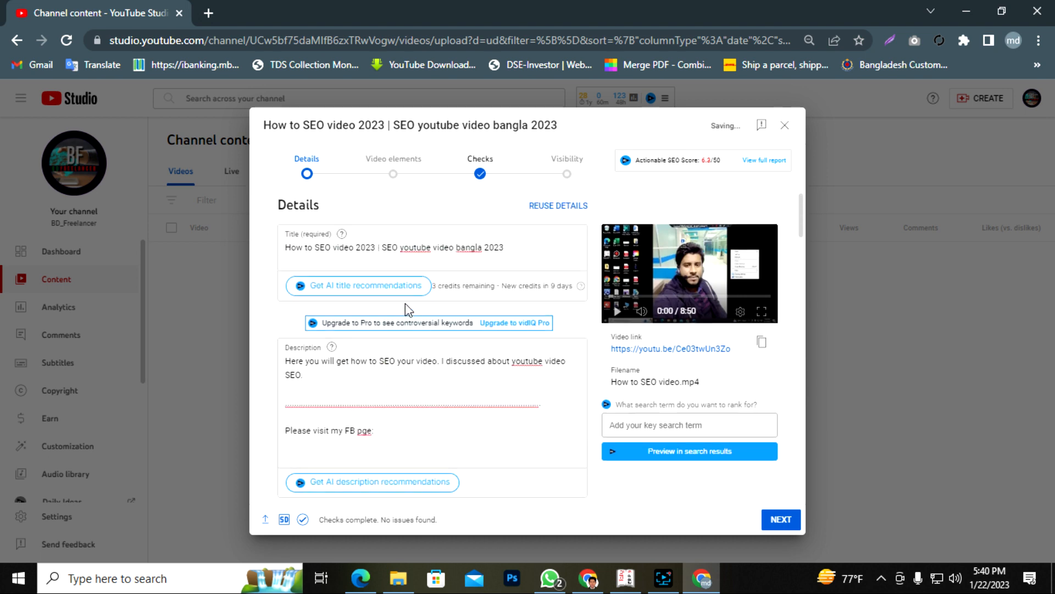
drag(286, 249, 377, 251)
key(ctrl+c)
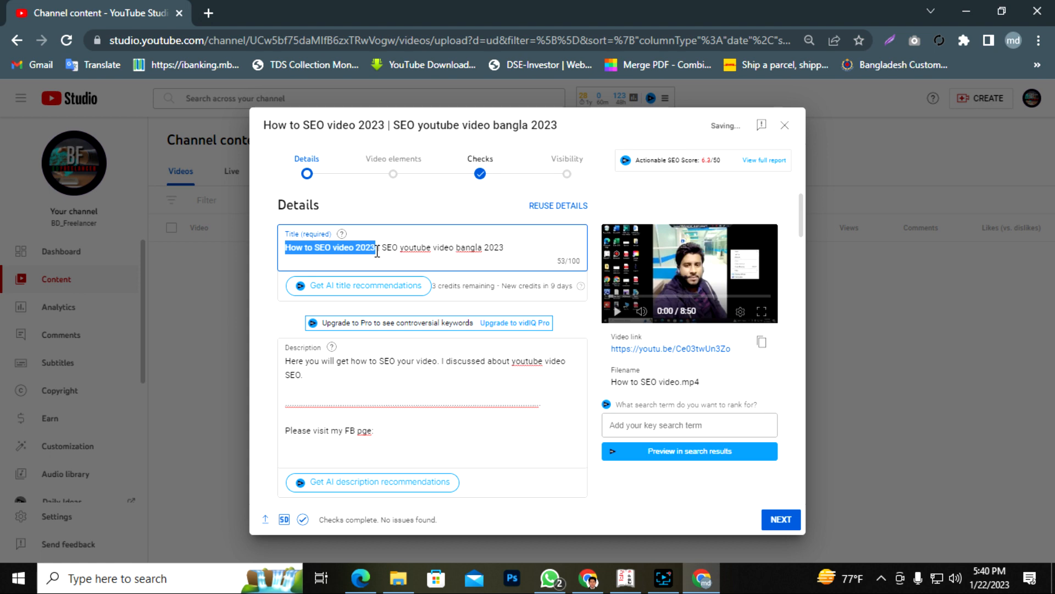
scroll(410, 366, down, 8)
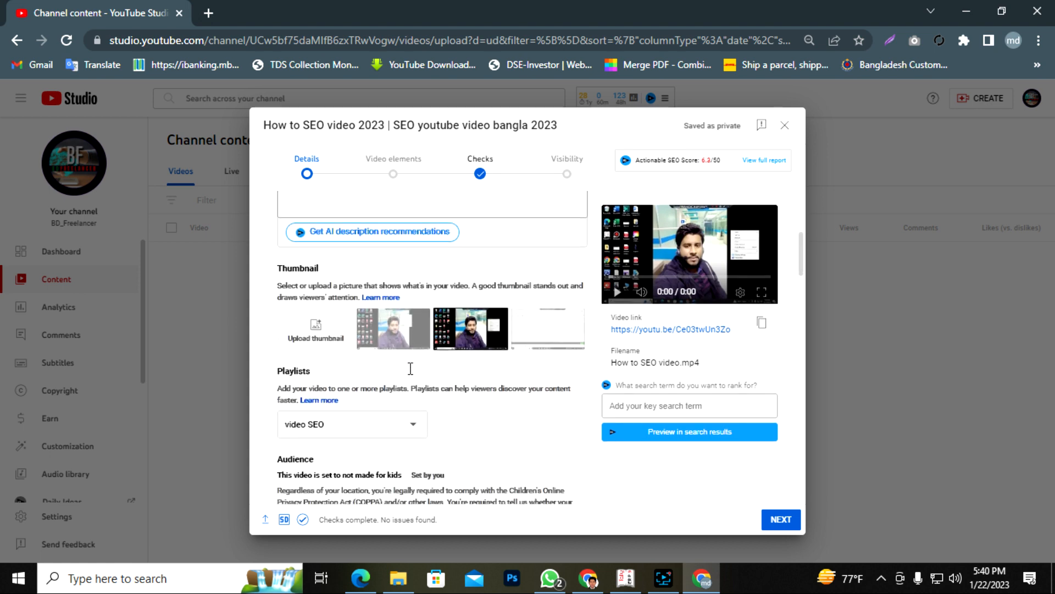
scroll(410, 369, down, 15)
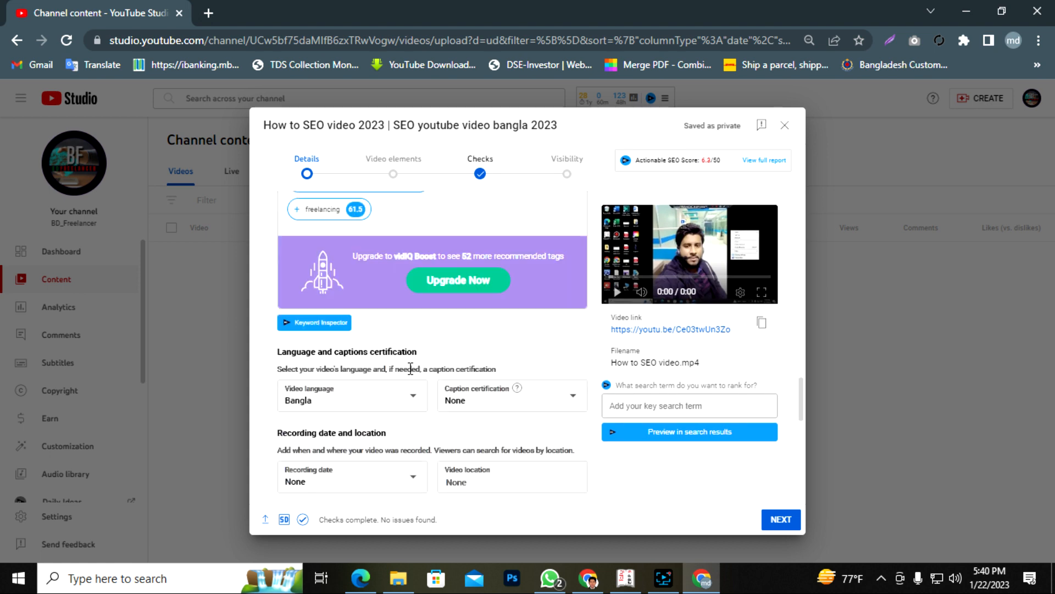
scroll(410, 369, up, 1)
click(407, 288)
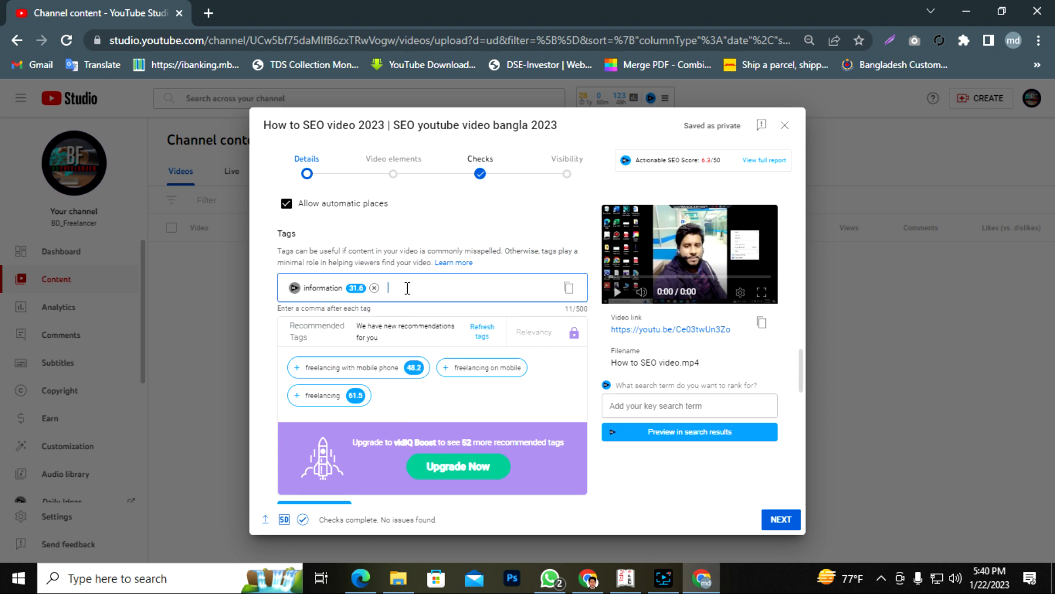
key(ctrl+v)
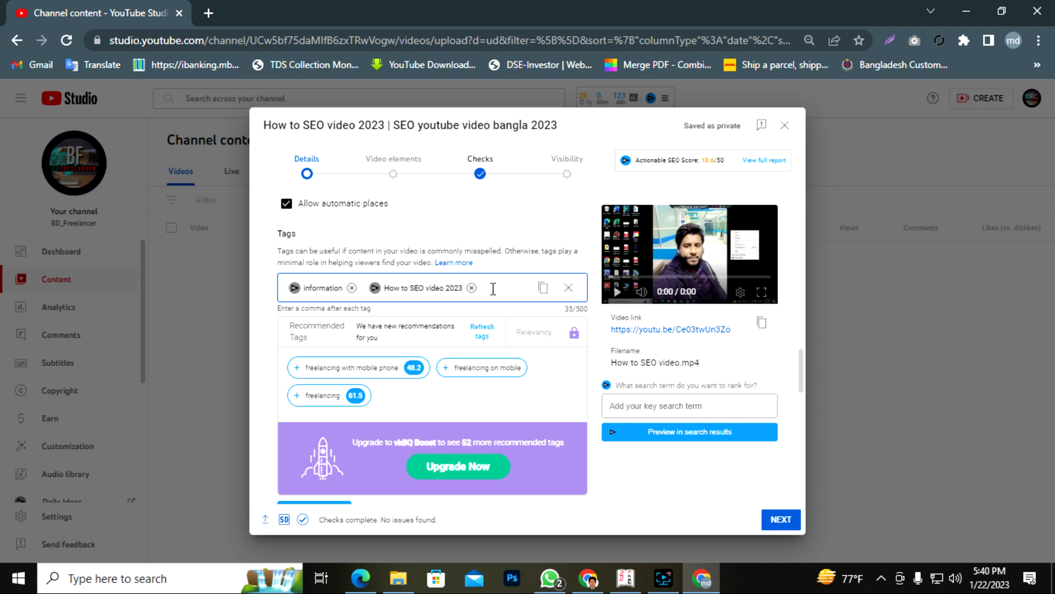
scroll(493, 286, up, 7)
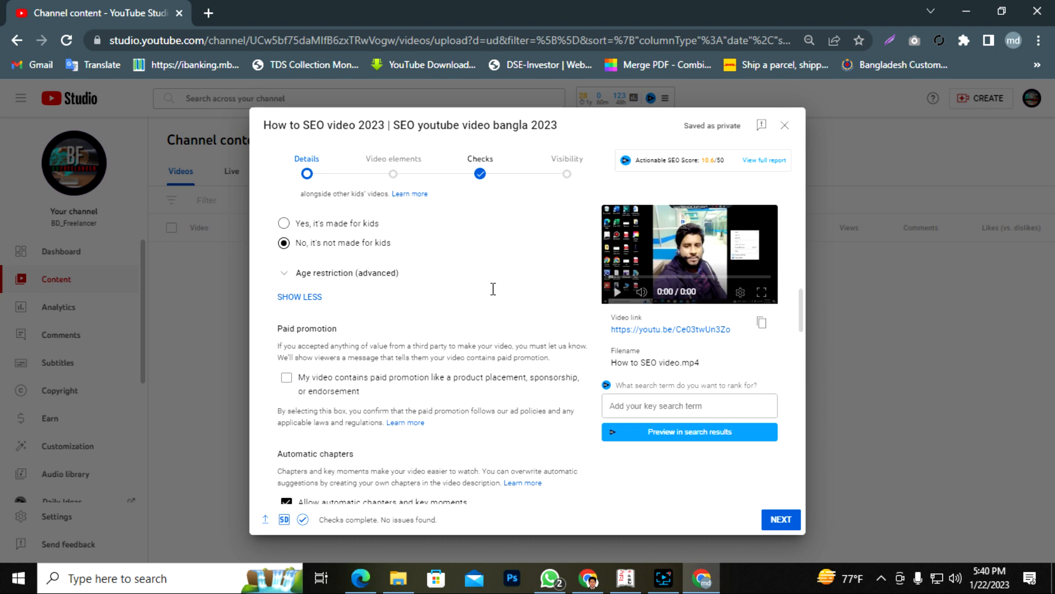
scroll(493, 287, down, 8)
scroll(493, 294, up, 2)
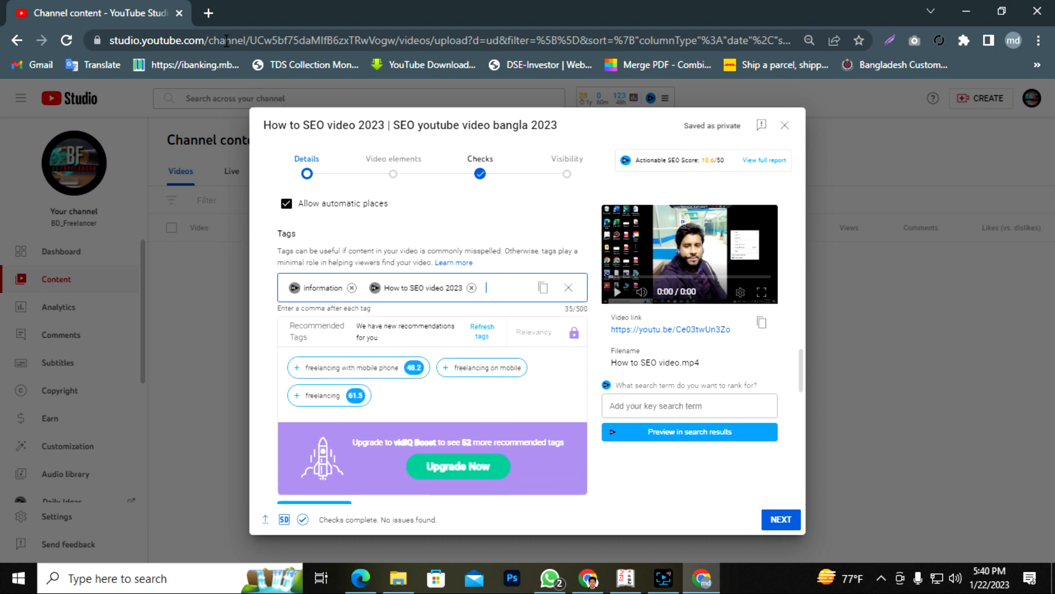
Step: Open YouTube in a new browser tab and search for the suggestion "seo video tutorial in bangla"
click(209, 12)
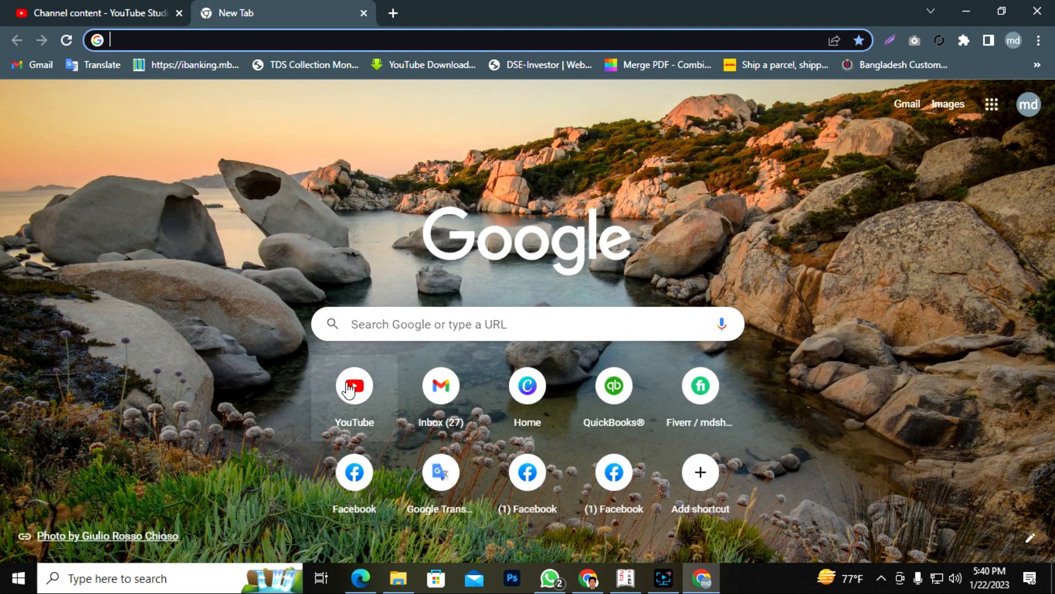
click(349, 387)
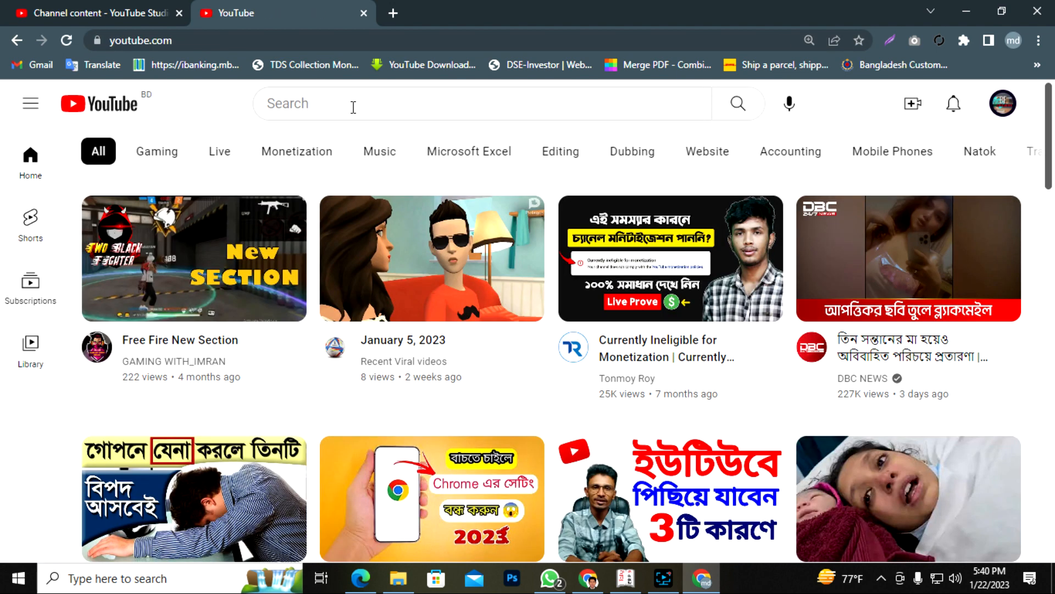
click(354, 107)
text(se)
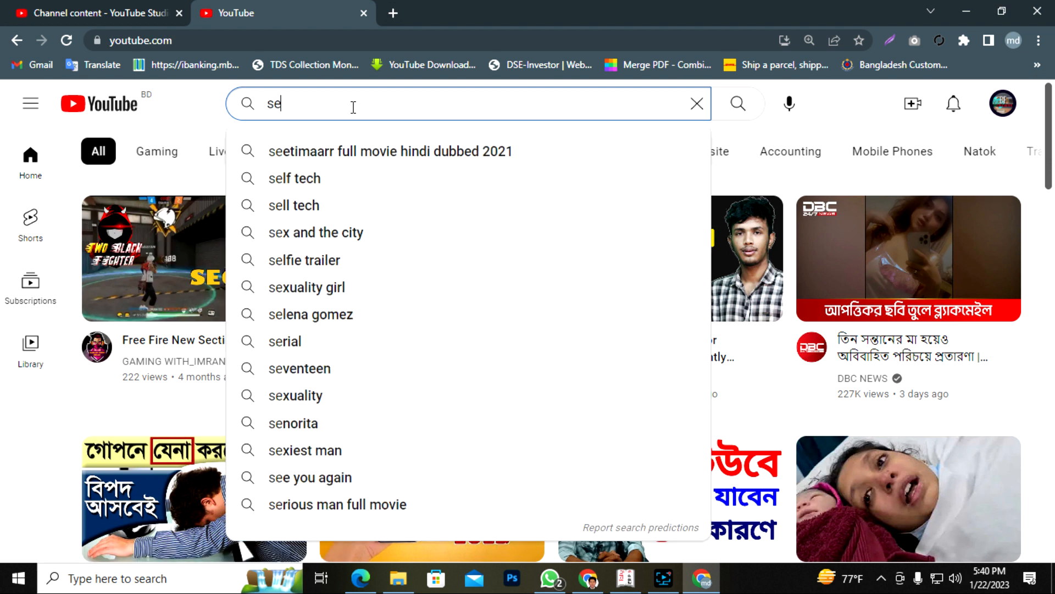
text(o video)
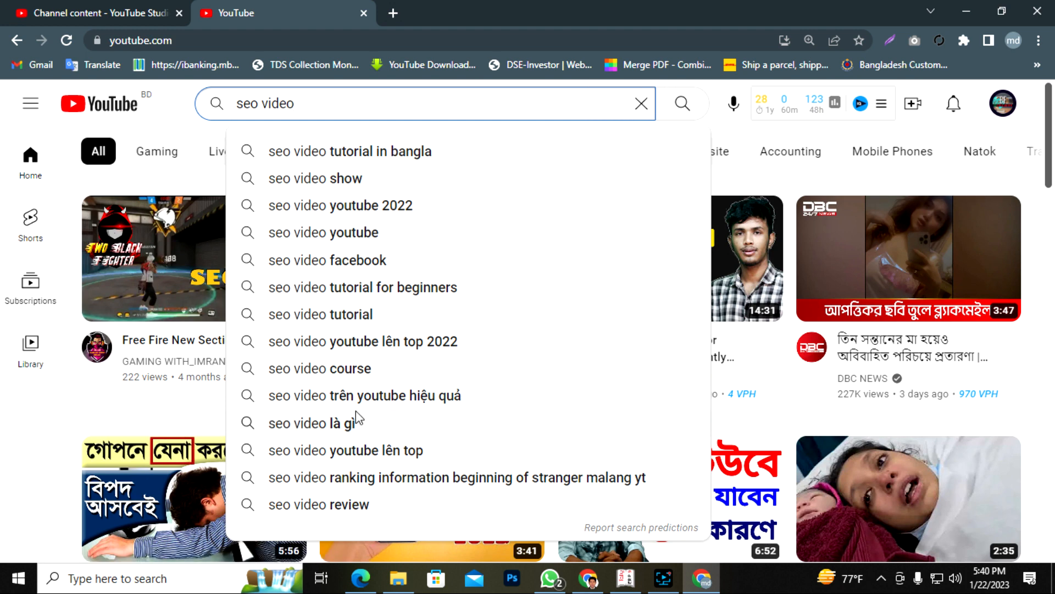
click(298, 156)
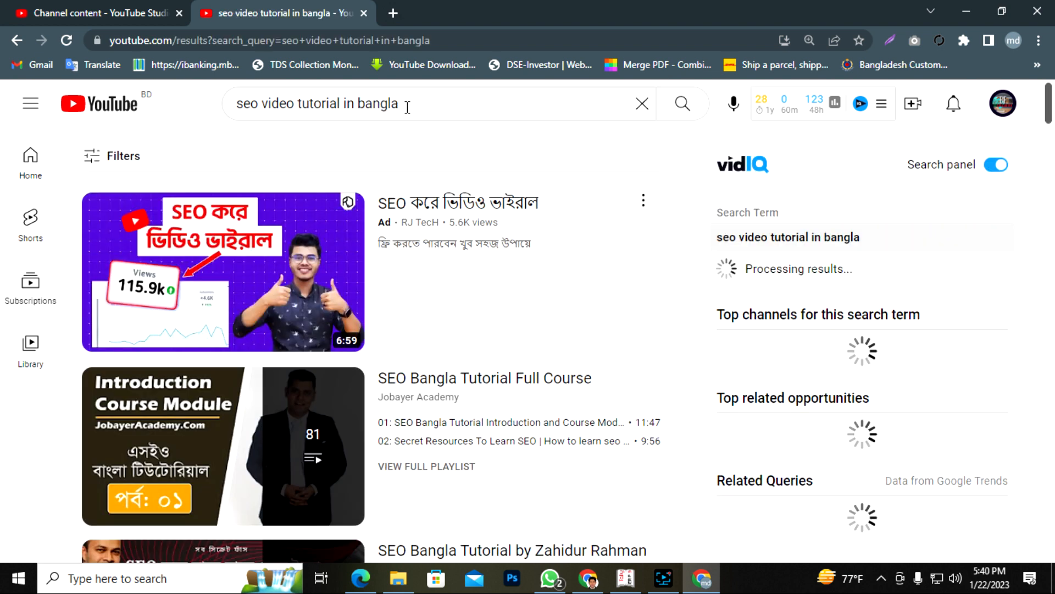
Step: Copy the search phrase "seo video tutorial in bangla" and add it to the video's tags
drag(407, 107, 240, 102)
key(ctrl+c)
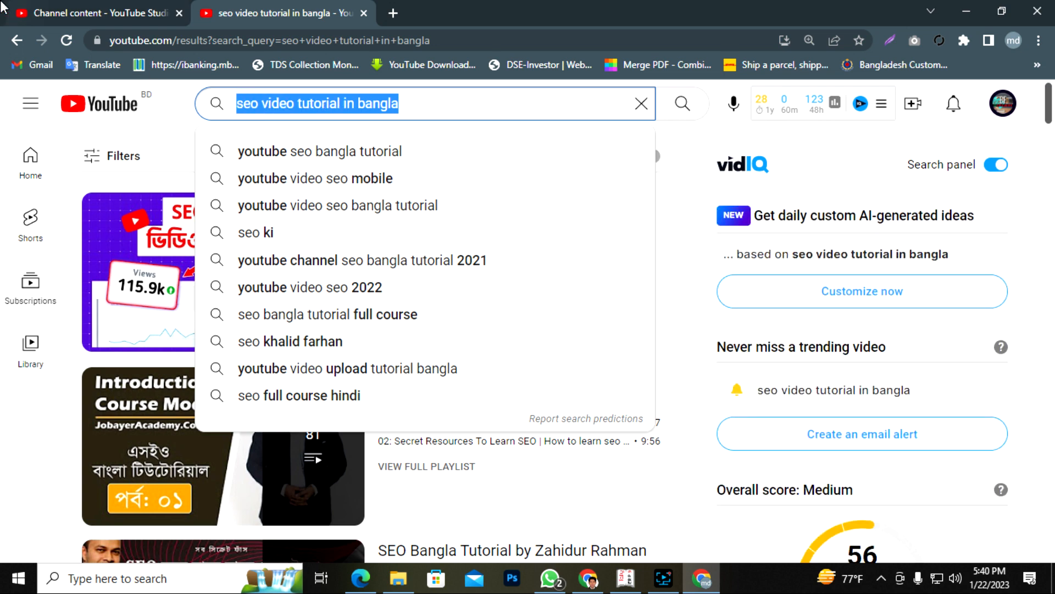
click(55, 12)
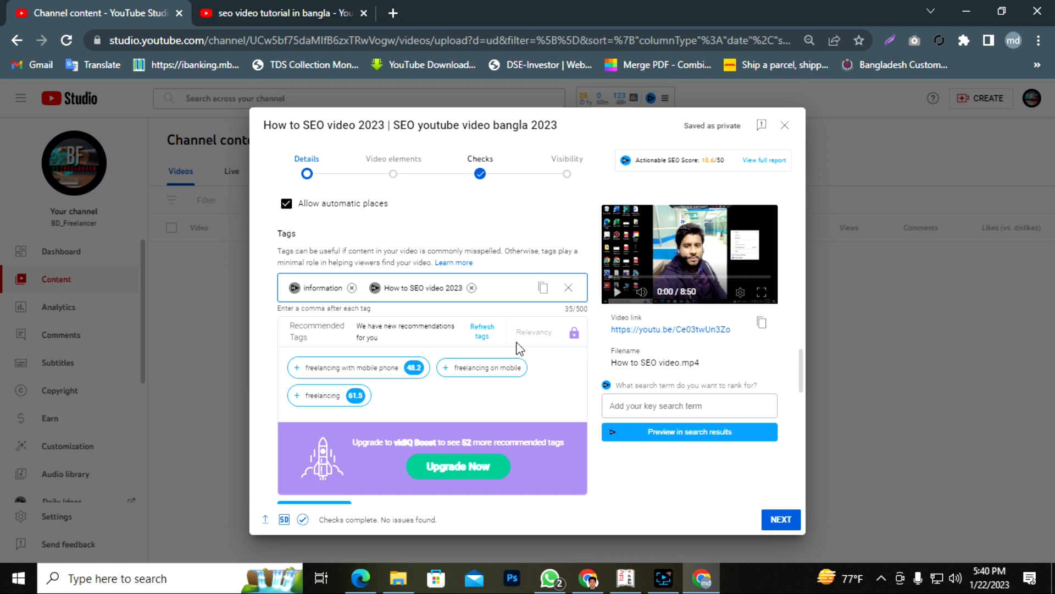
key(ctrl+v)
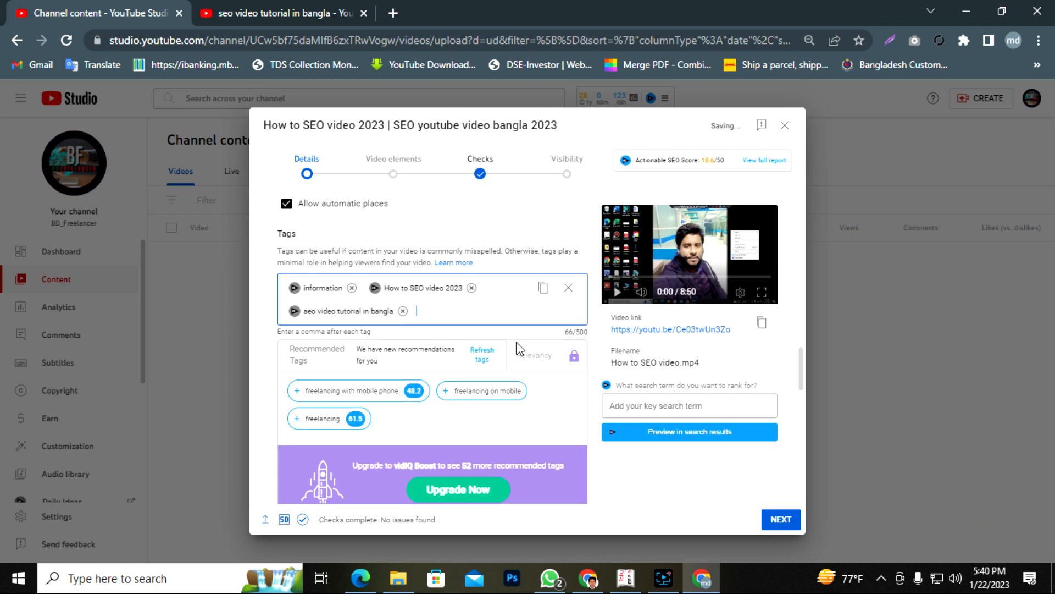
Step: Search YouTube for the suggestion "youtube seo bangla tutorial" and add that phrase to the uploaded video's tags
click(242, 12)
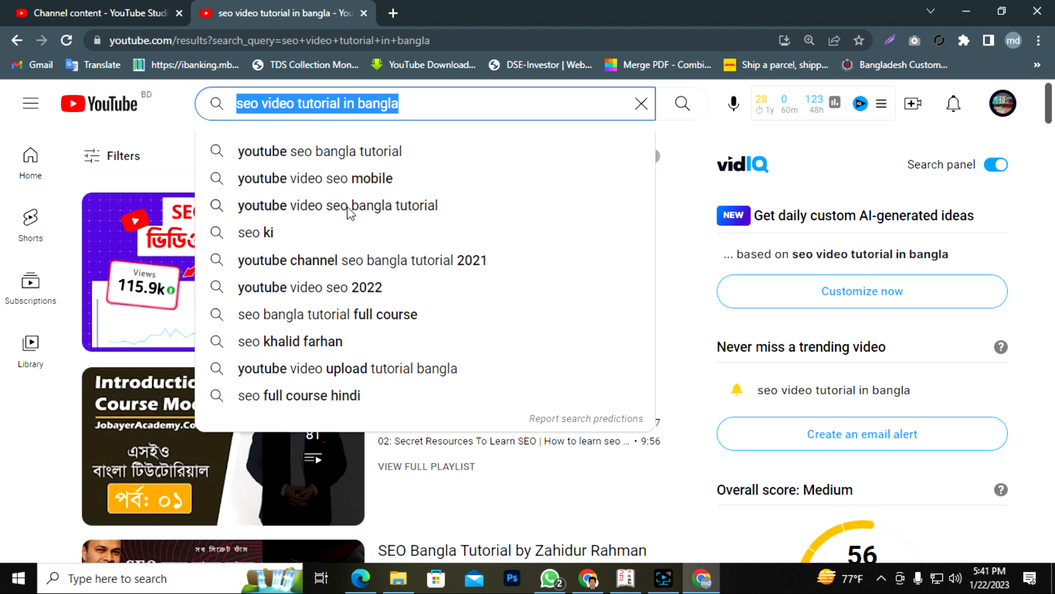
click(361, 159)
drag(409, 103, 236, 109)
key(ctrl+c)
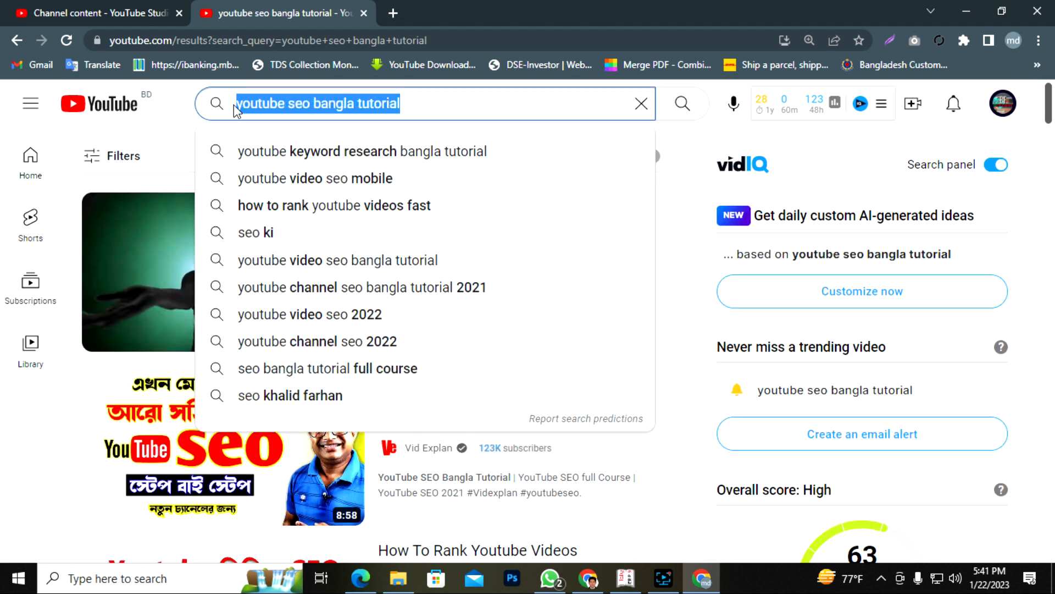
click(93, 11)
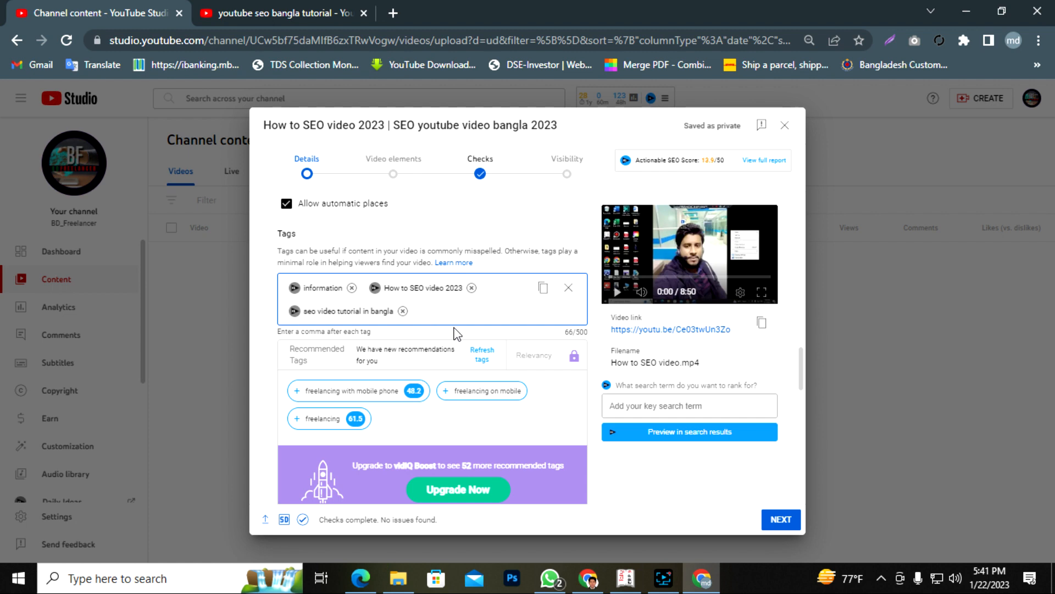
key(ctrl+v)
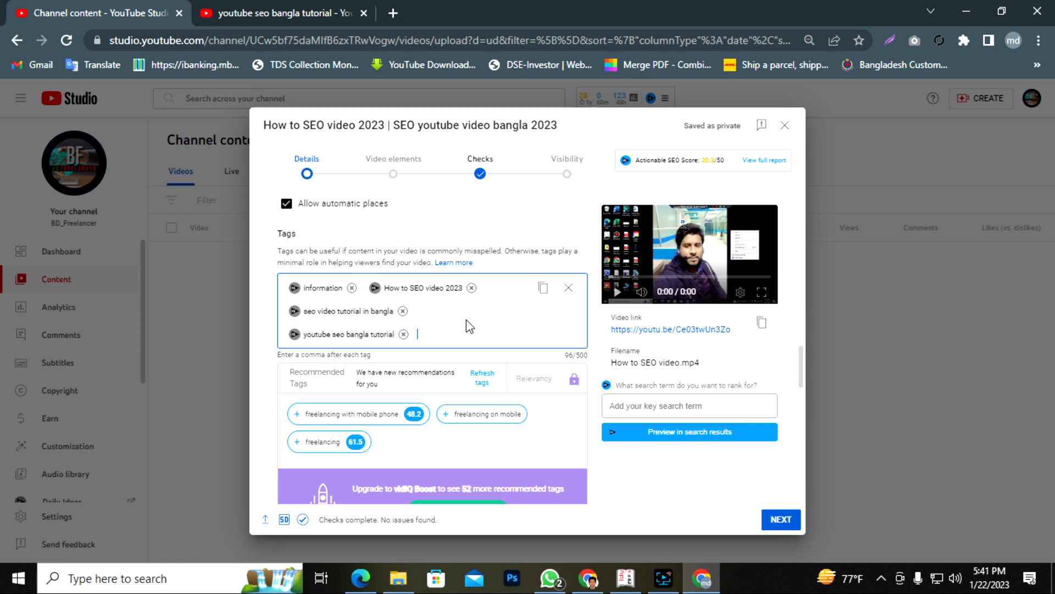
Step: Look up "video seo" on YouTube, pick the suggestion "video seo kivabe korbo" and add that phrase as a video tag
click(269, 12)
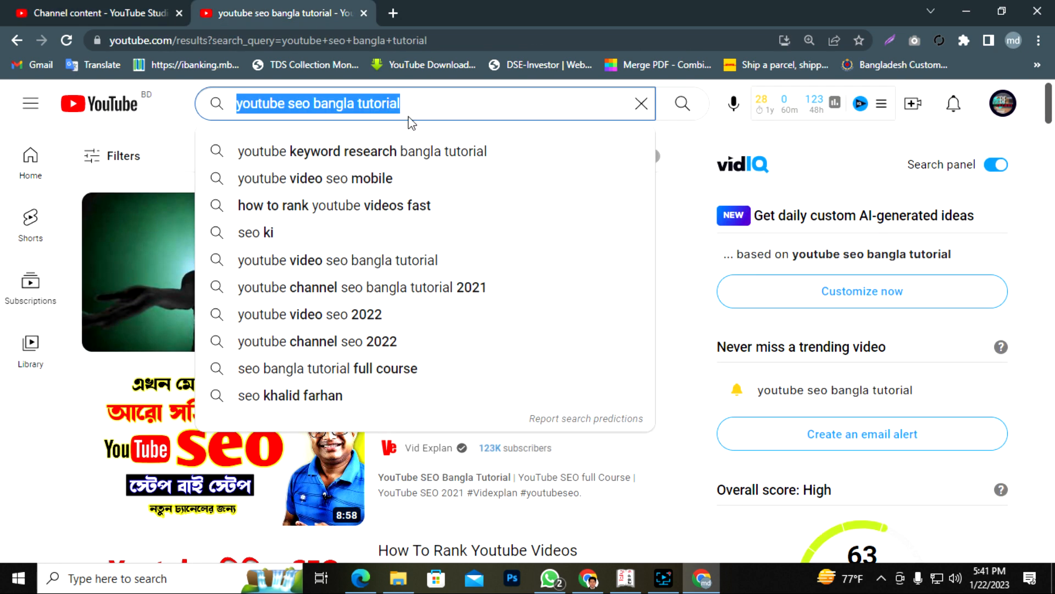
text(video)
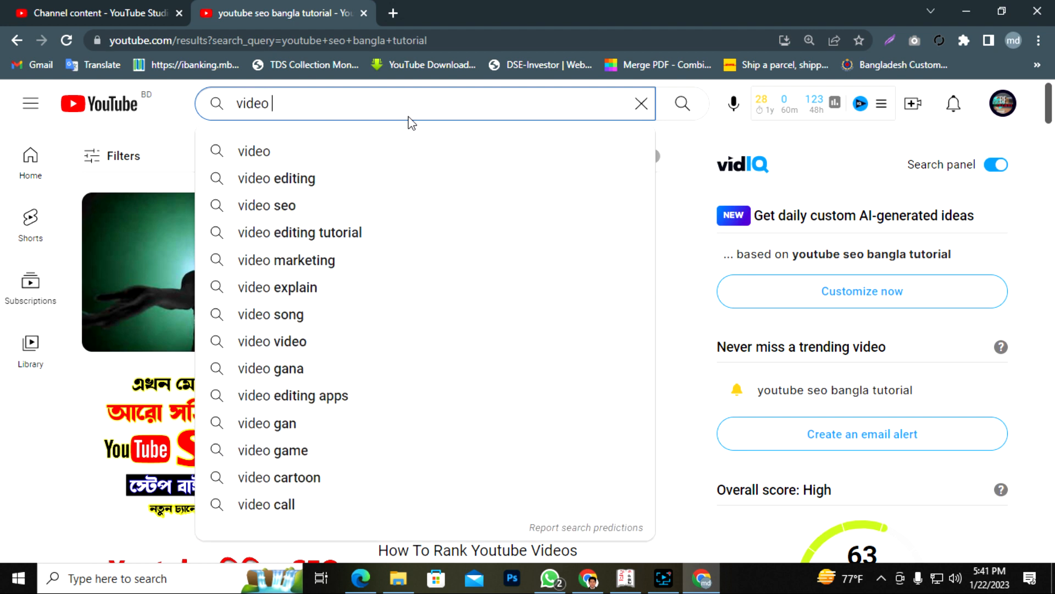
text( seo)
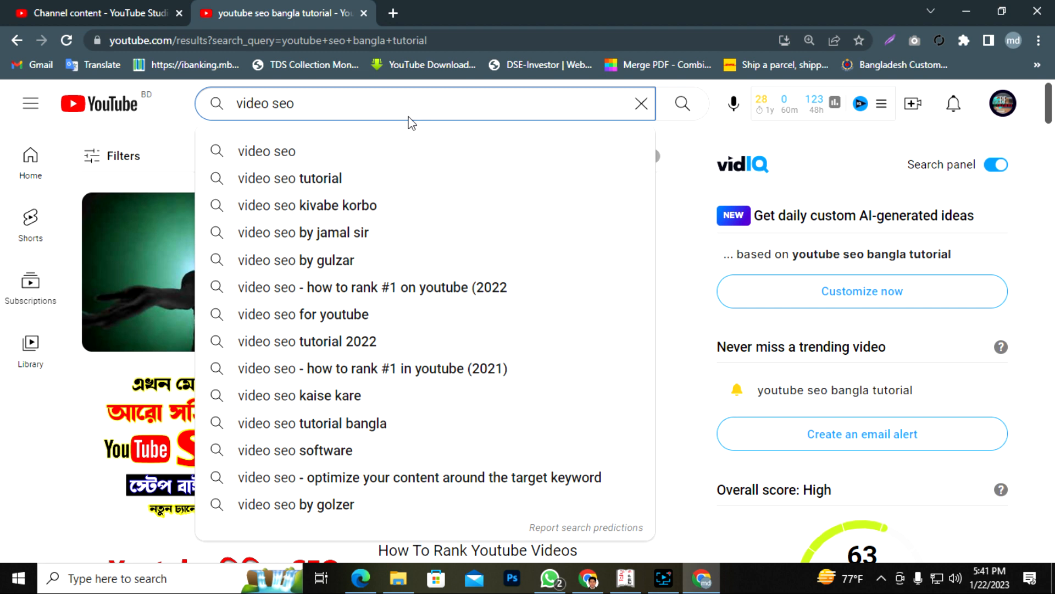
click(345, 209)
drag(379, 103, 239, 104)
key(ctrl+c)
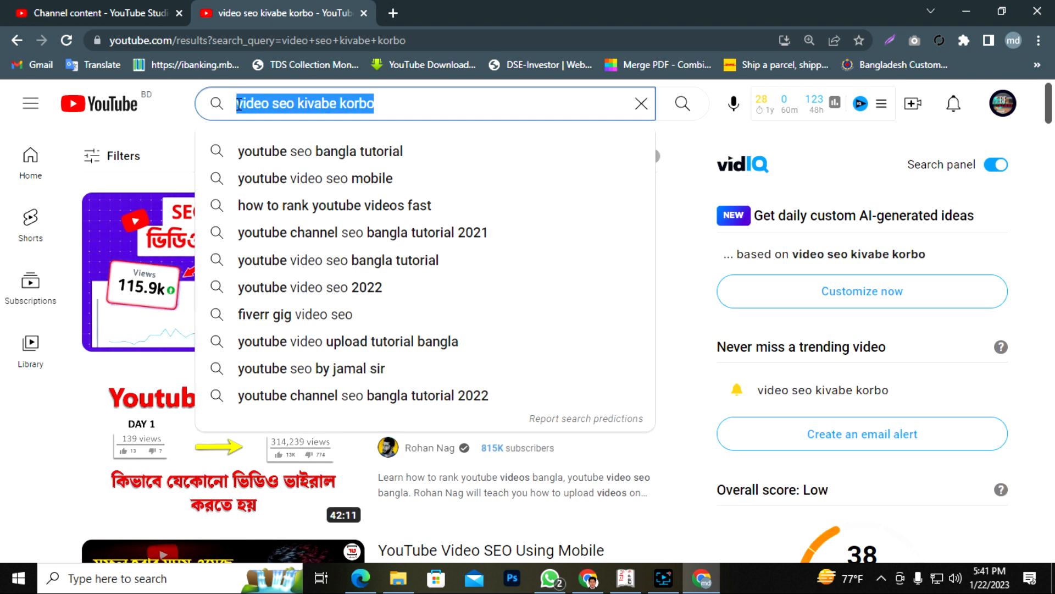
click(103, 17)
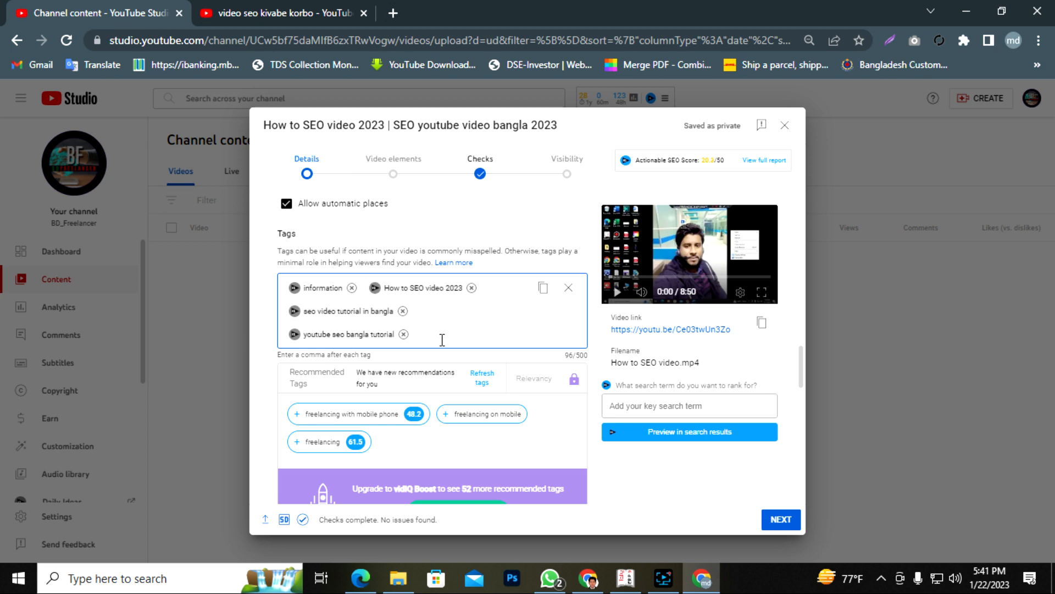
key(ctrl+v)
key(Return)
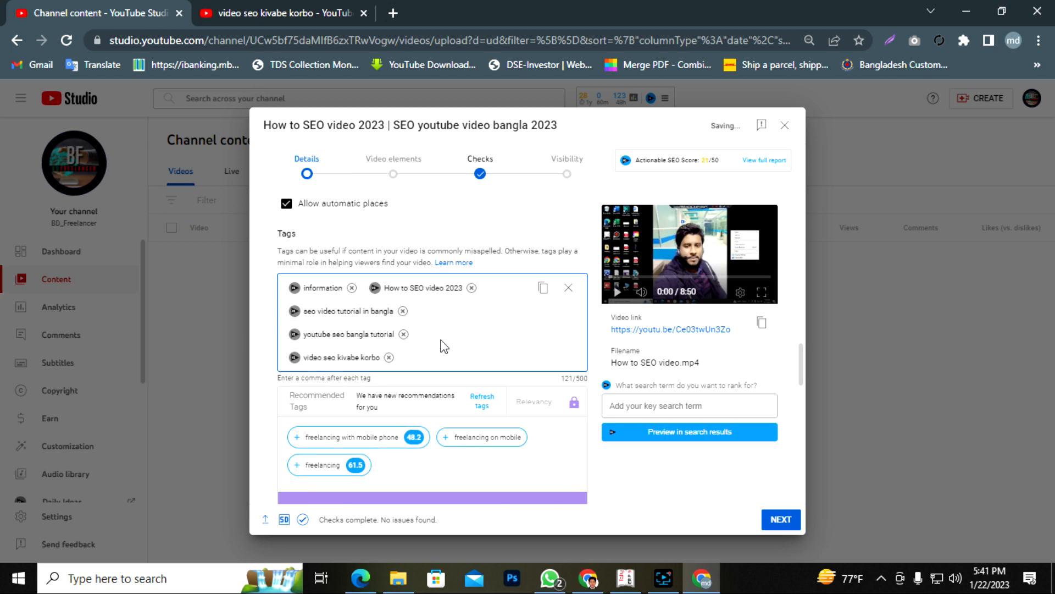
Step: Set the video's recording date to Jan 22, 2023 and its location to Bangladesh
scroll(444, 345, down, 4)
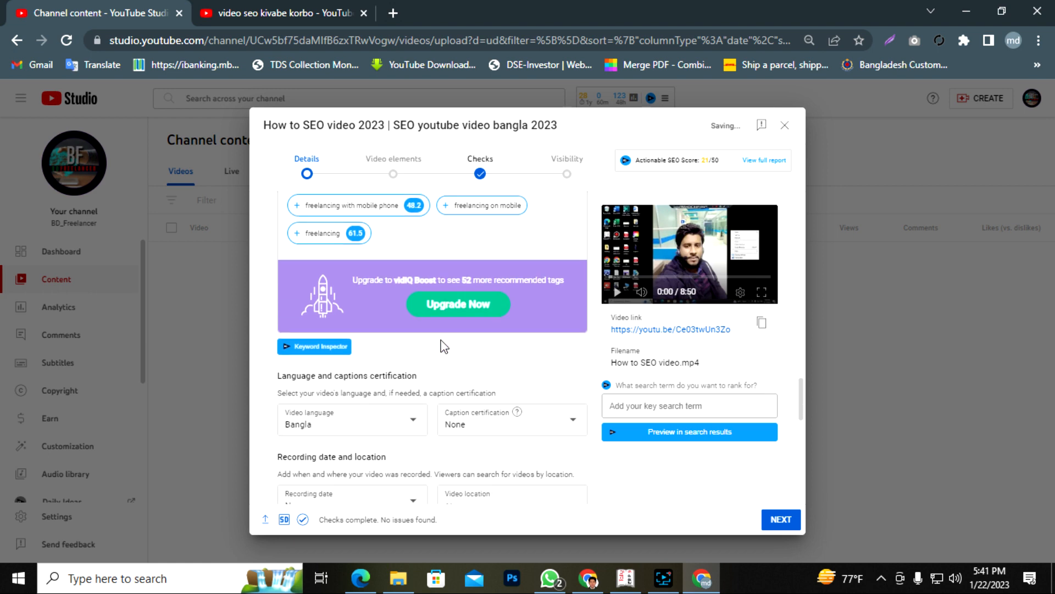
scroll(444, 345, up, 1)
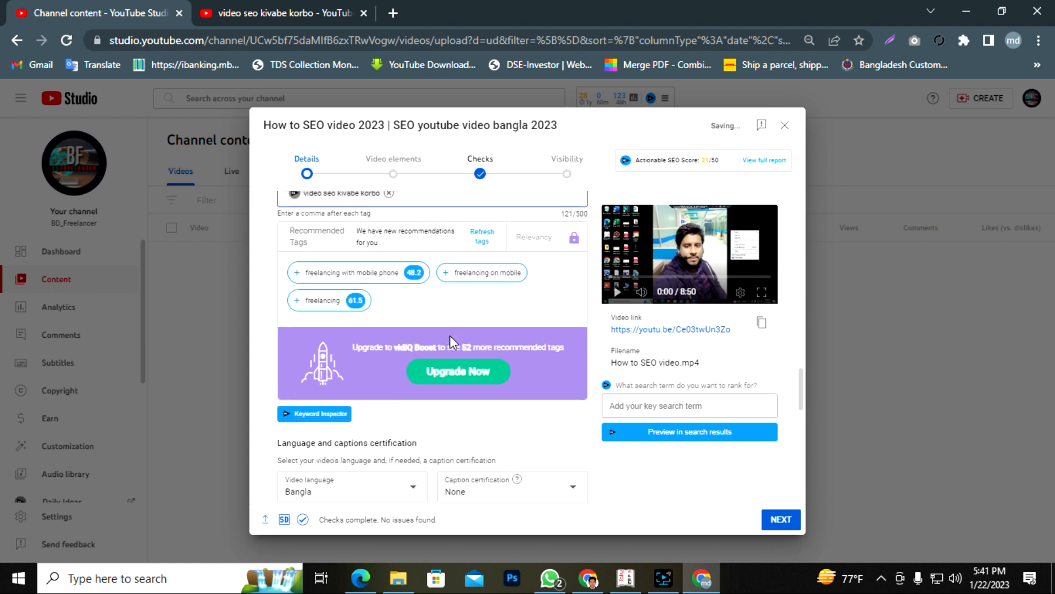
scroll(448, 336, up, 2)
scroll(485, 379, down, 5)
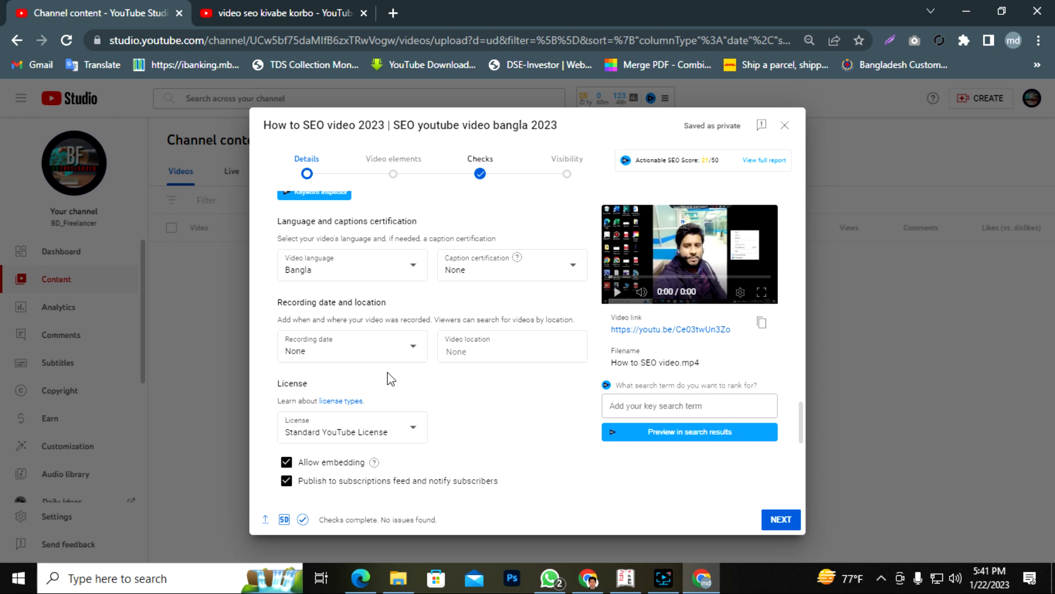
click(405, 350)
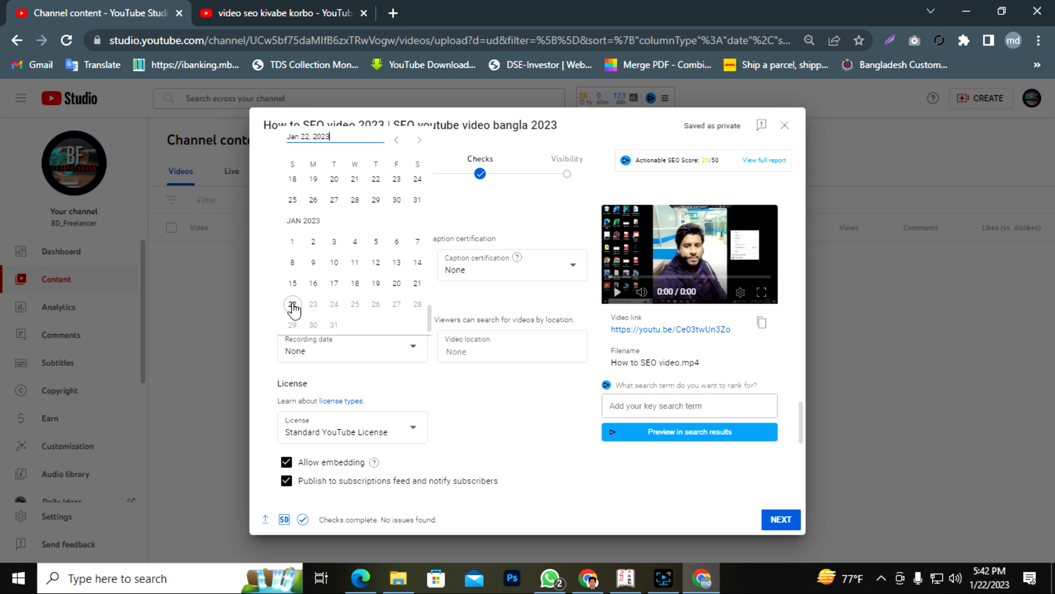
click(292, 304)
click(501, 346)
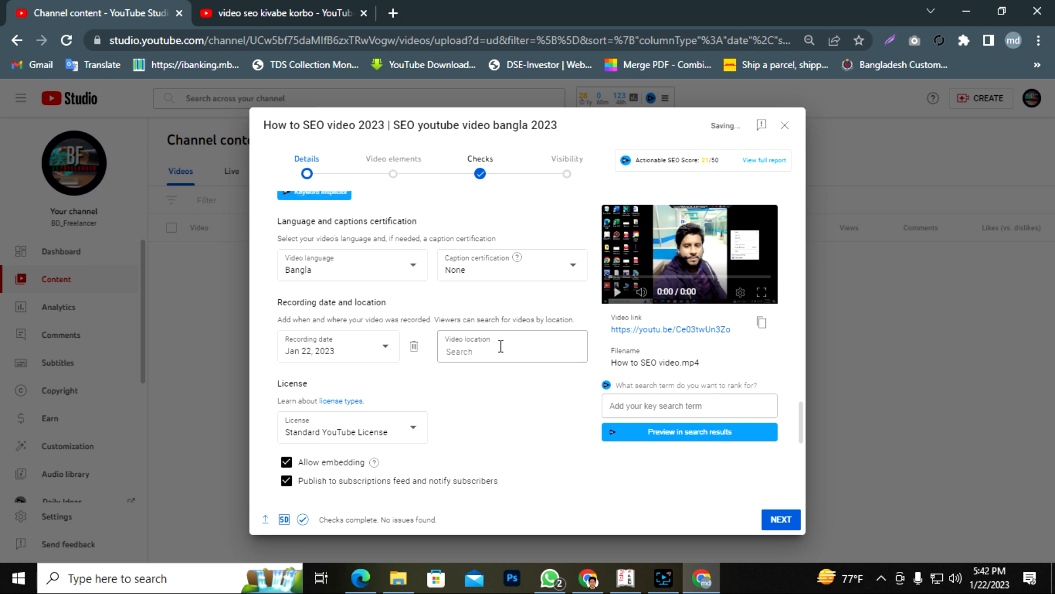
text(Ba)
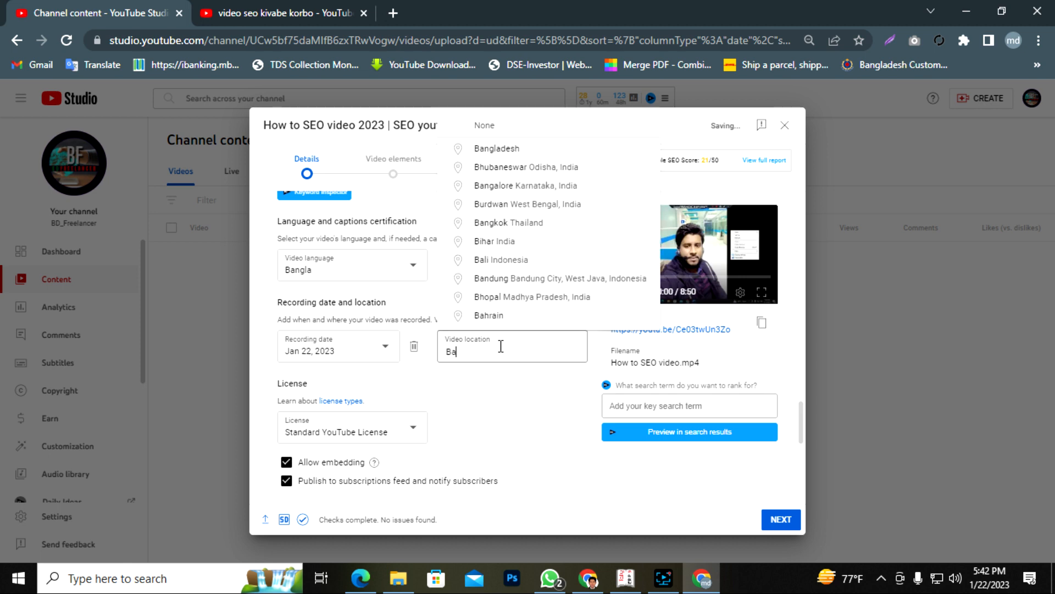
click(504, 148)
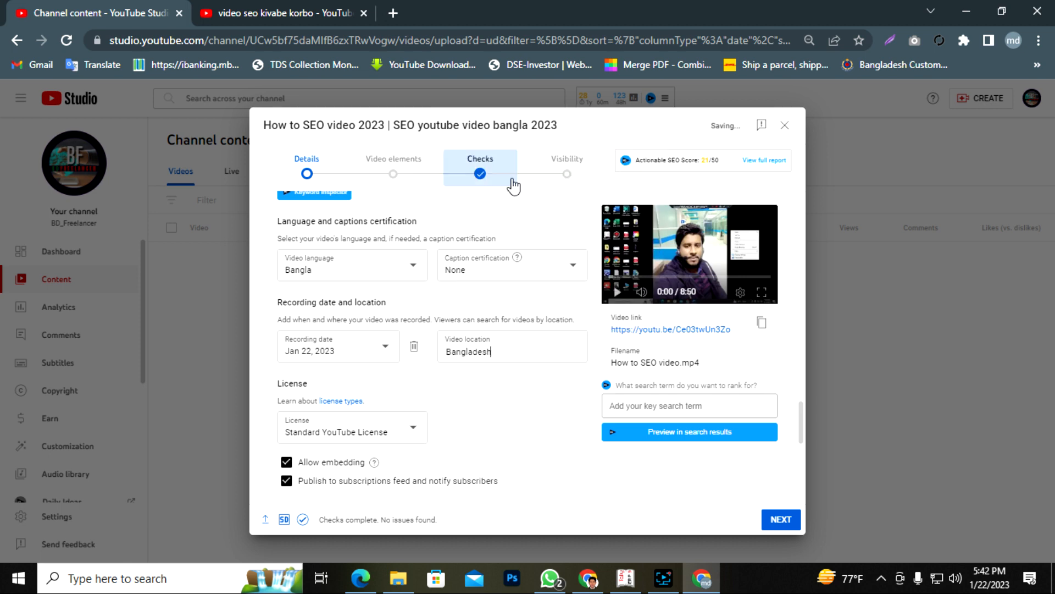
Step: Review the license, Shorts sampling, category and comment settings in the video's details
scroll(518, 413, down, 1)
scroll(519, 413, down, 2)
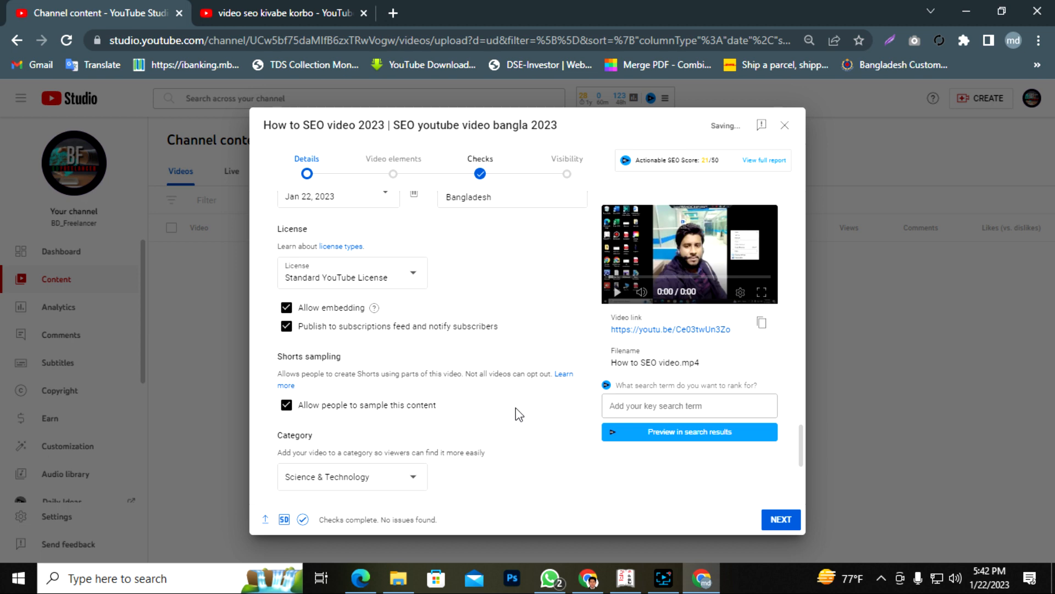
scroll(519, 413, down, 3)
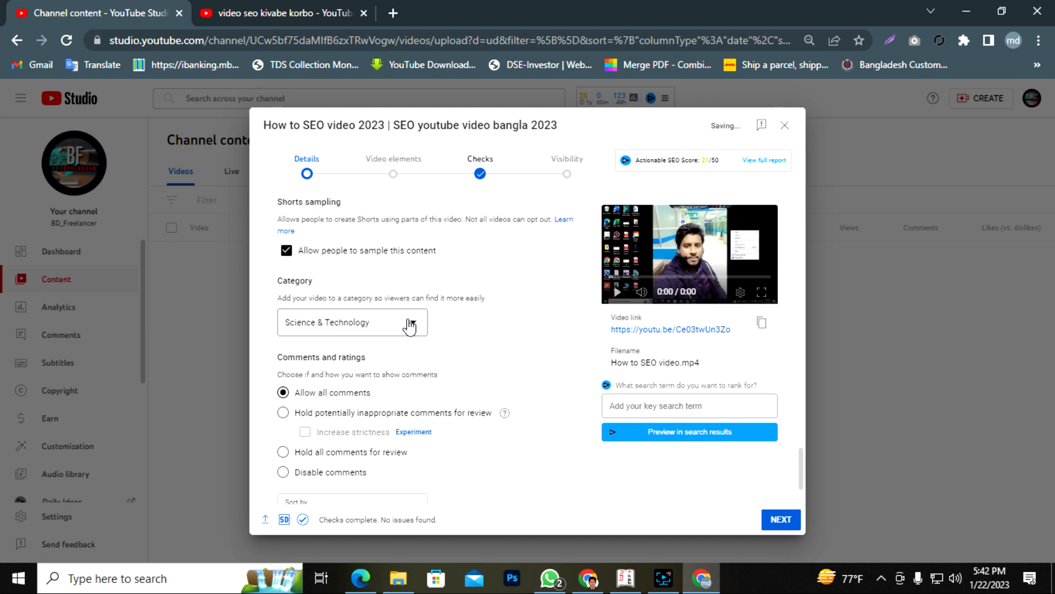
scroll(473, 337, down, 1)
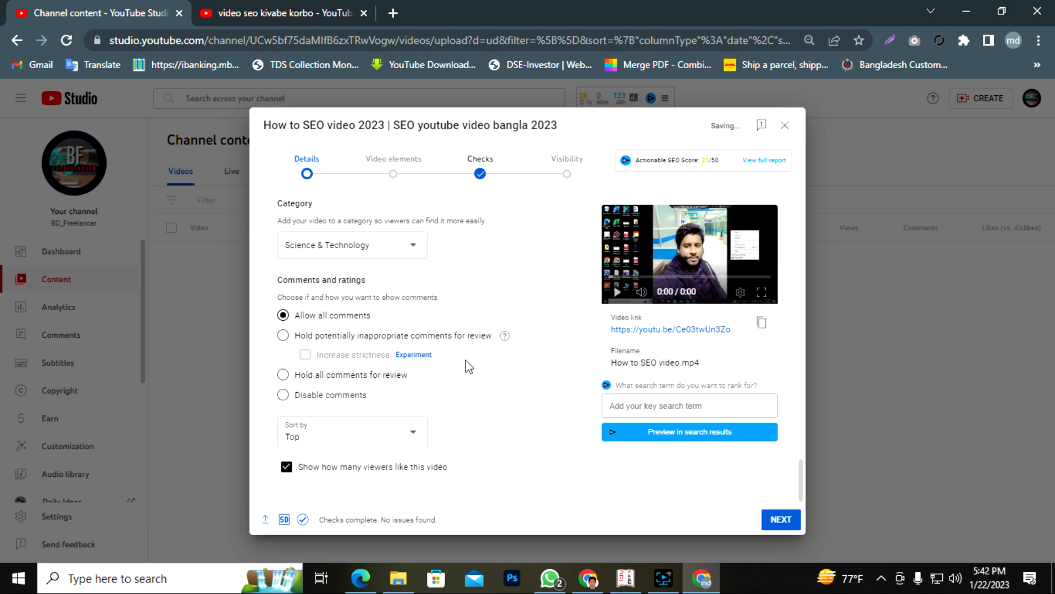
scroll(466, 367, up, 4)
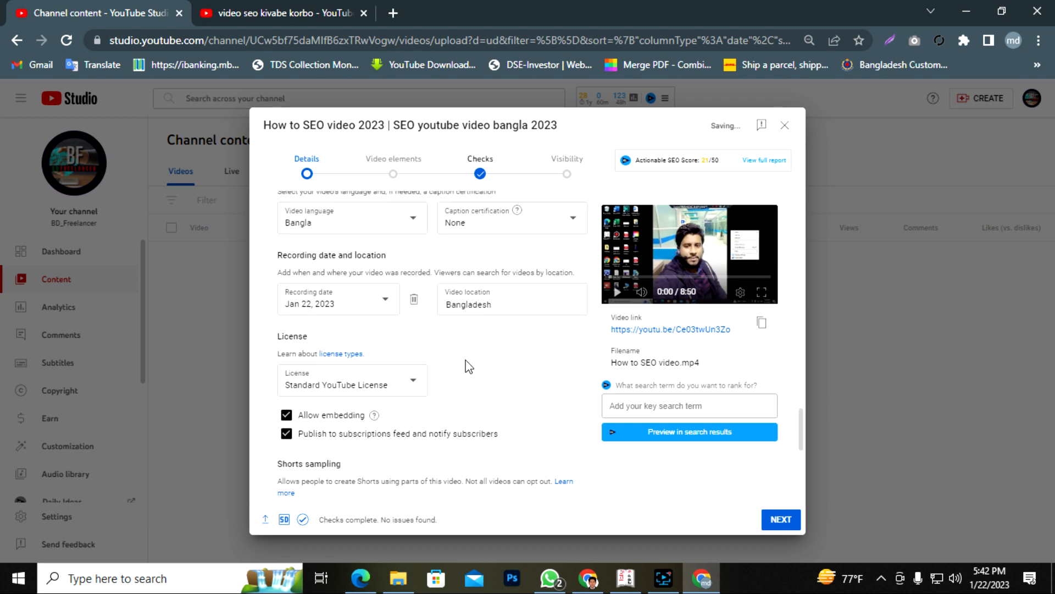
scroll(467, 367, down, 1)
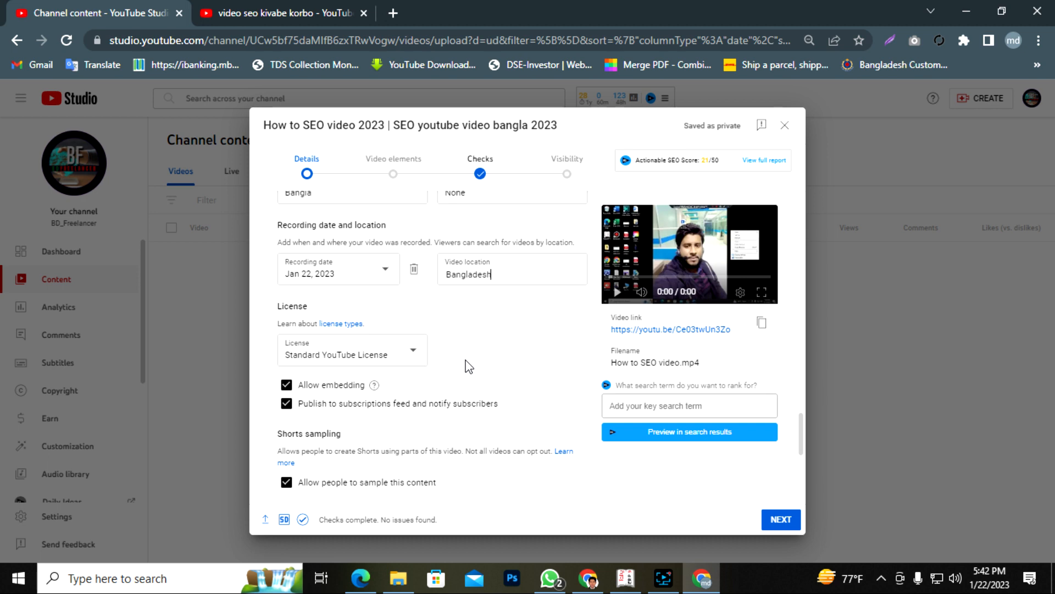
scroll(466, 368, up, 15)
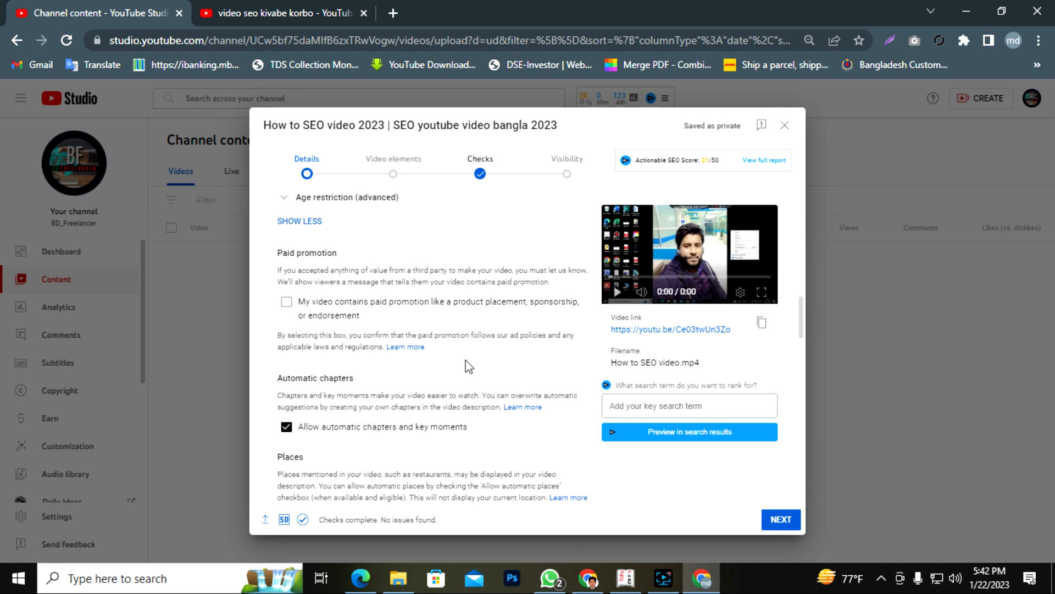
Step: Add an end screen with a video element set to Best for viewer and save it
click(394, 173)
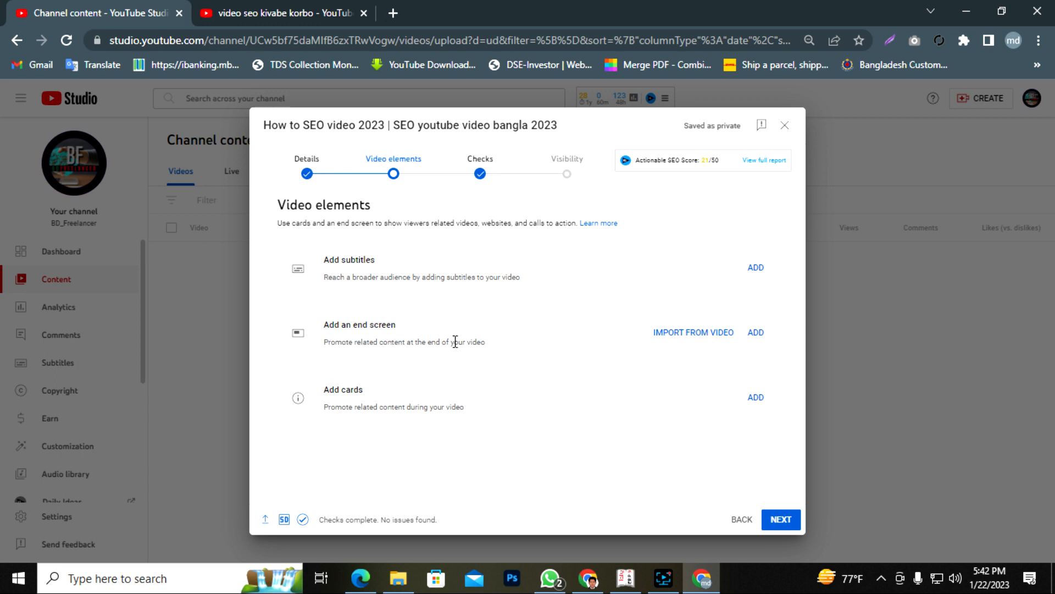
click(760, 337)
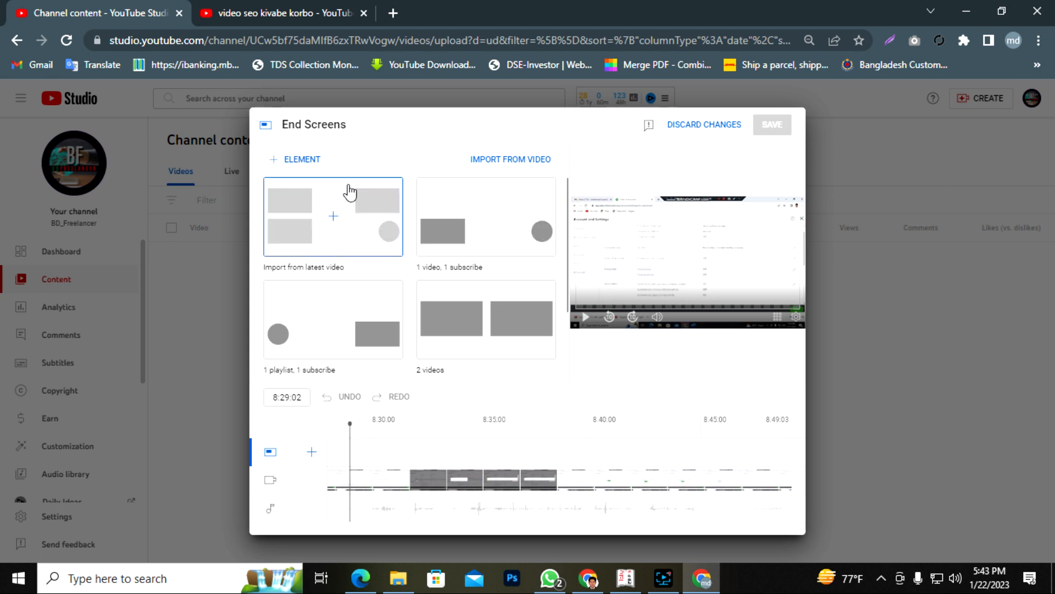
click(304, 161)
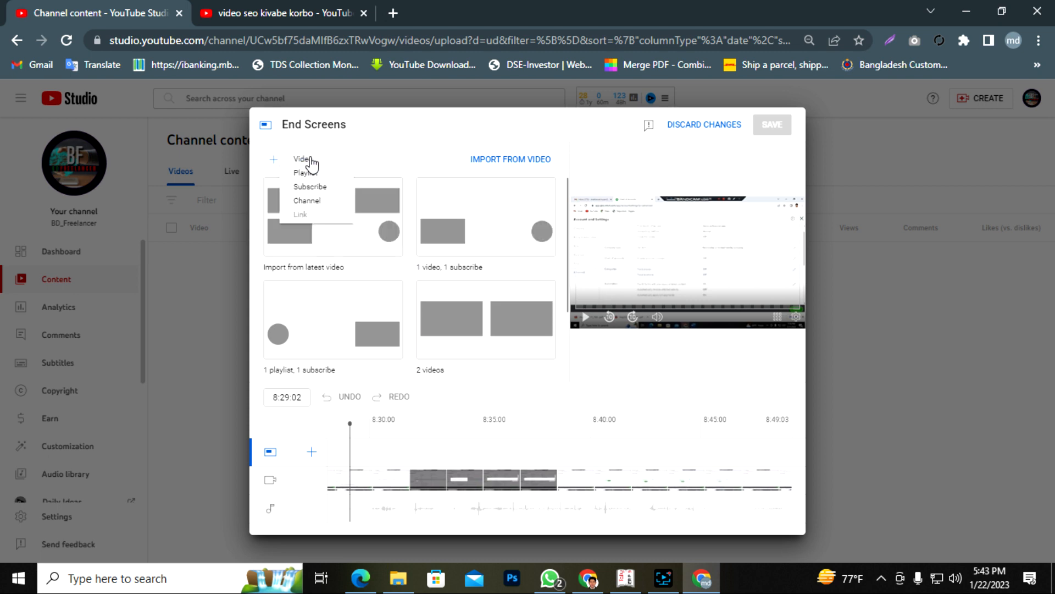
click(308, 163)
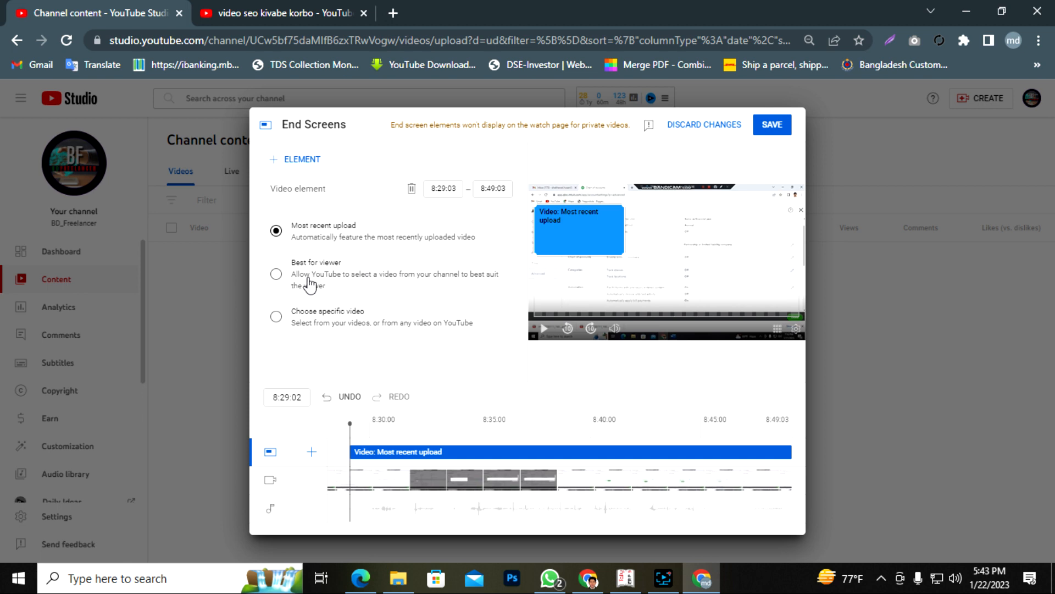
click(276, 275)
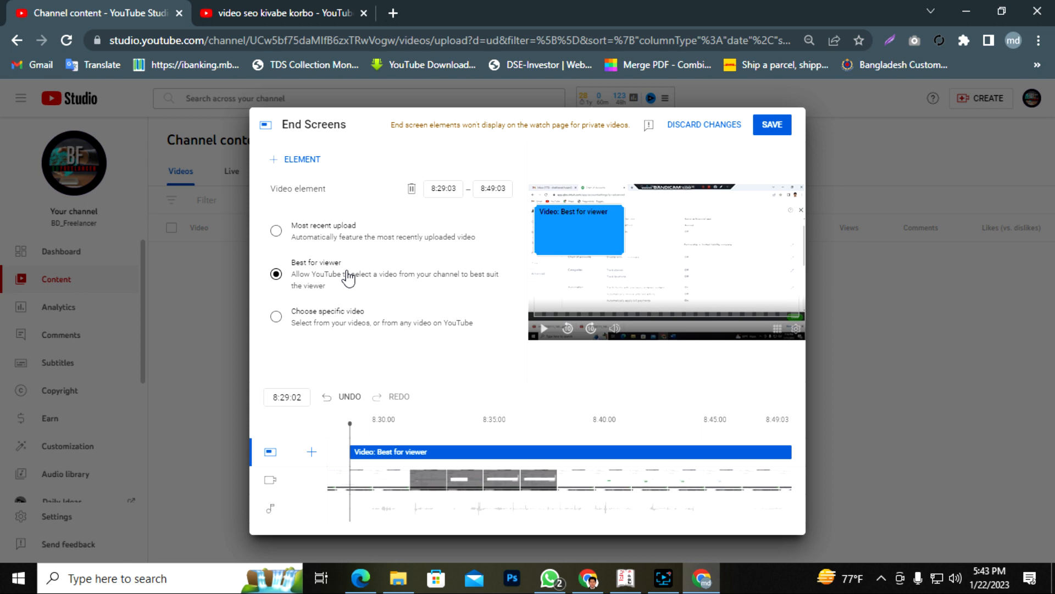
click(782, 126)
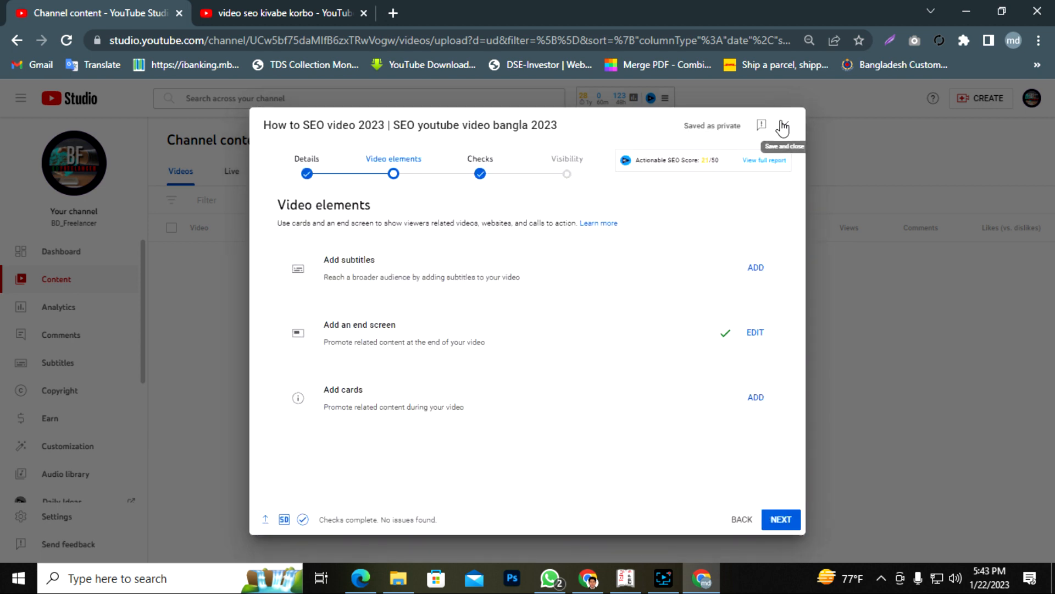
click(755, 398)
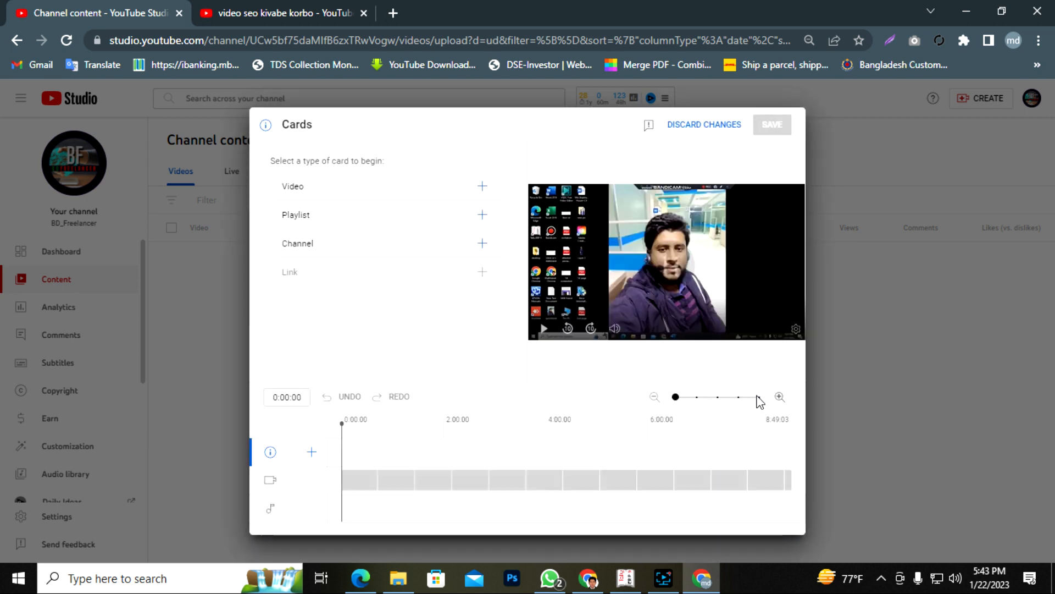
click(479, 187)
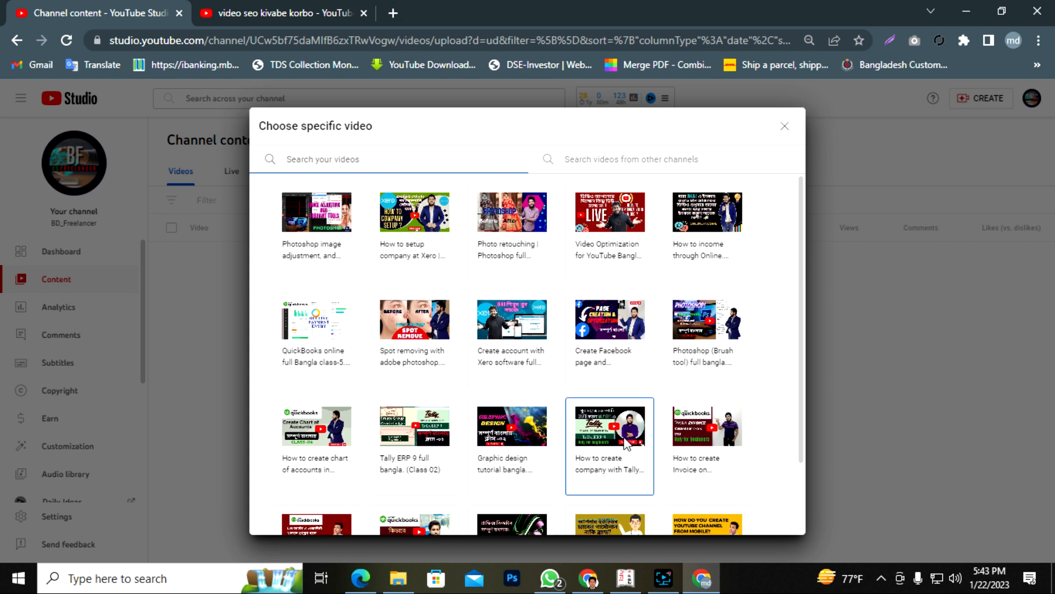
click(785, 127)
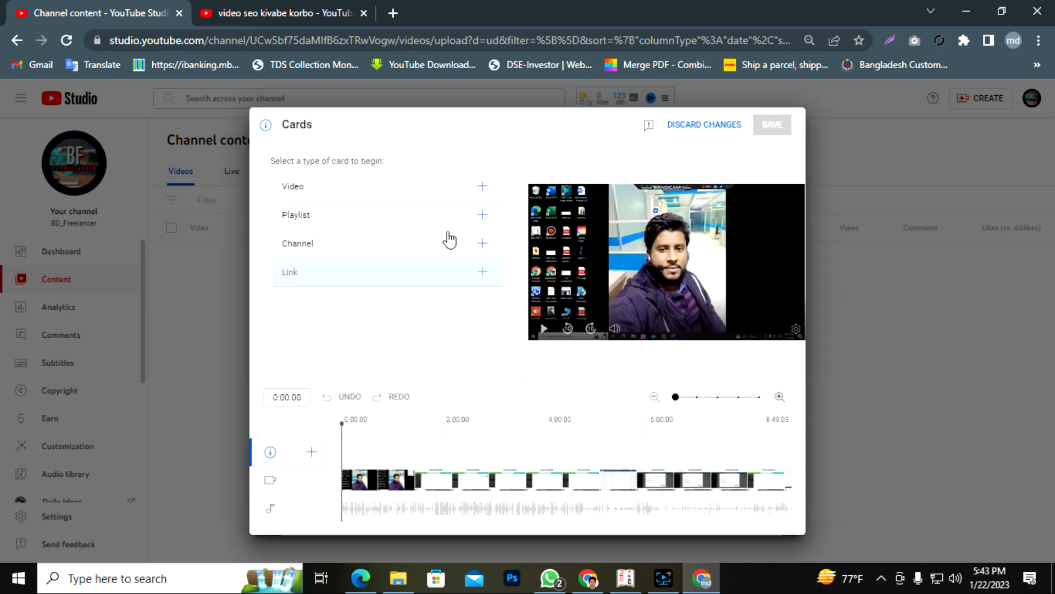
click(685, 127)
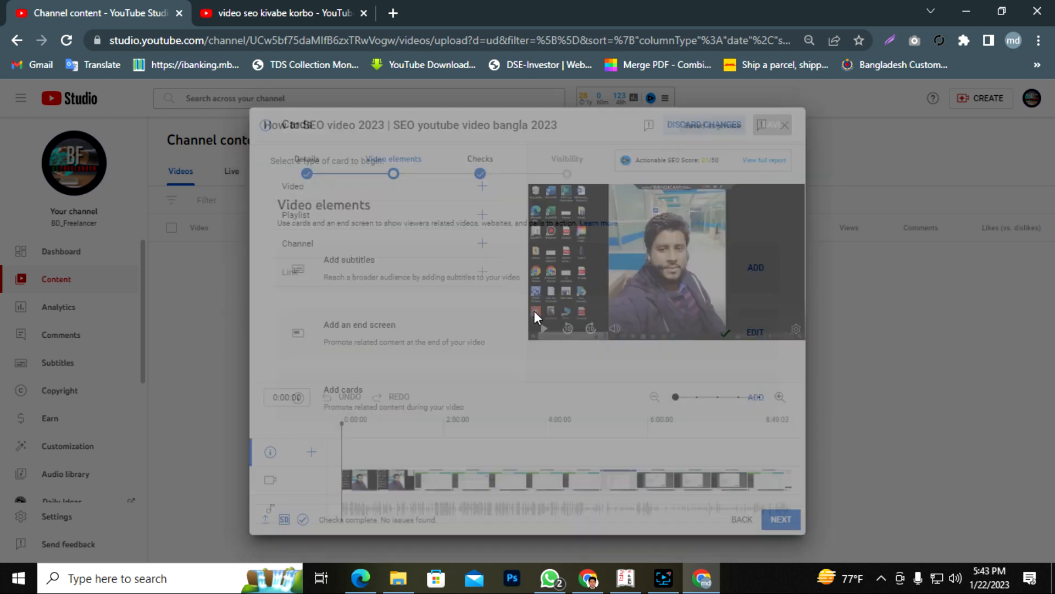
Step: Advance past the copyright checks to the visibility stage and review the publishing and scheduling options
click(781, 519)
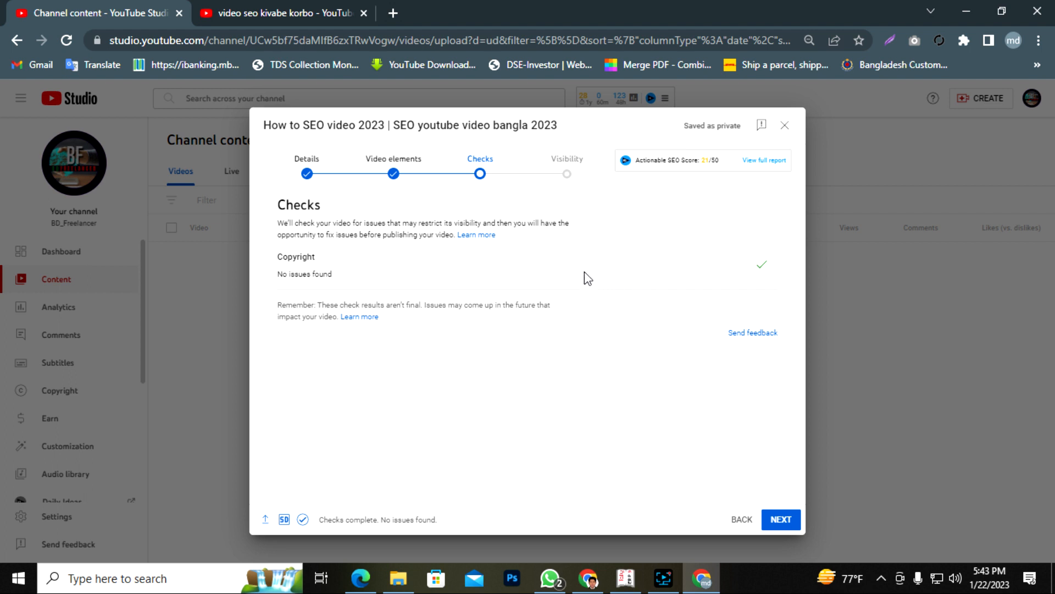
click(783, 523)
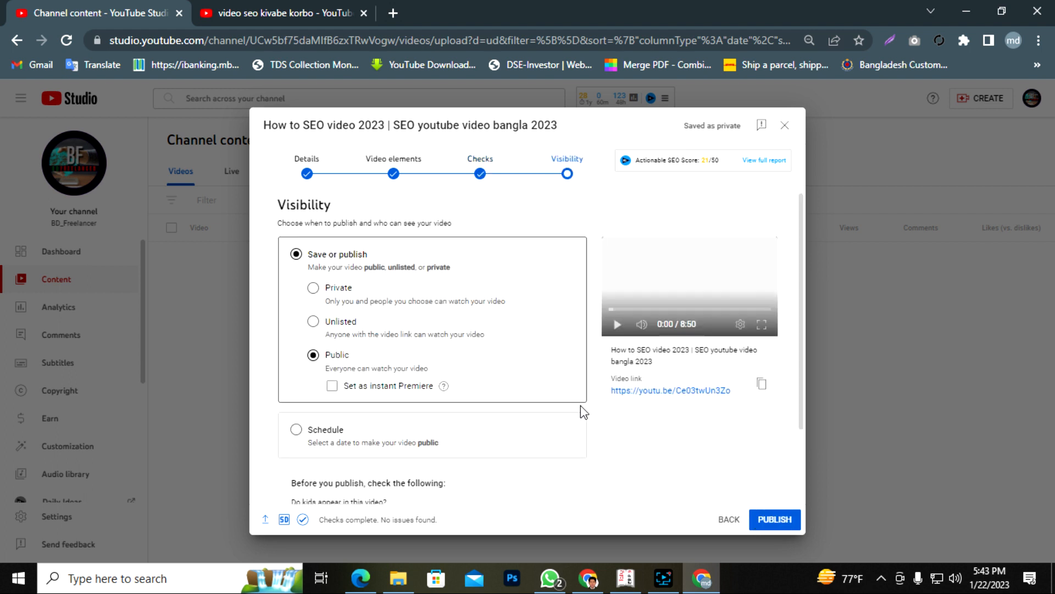
scroll(401, 349, down, 2)
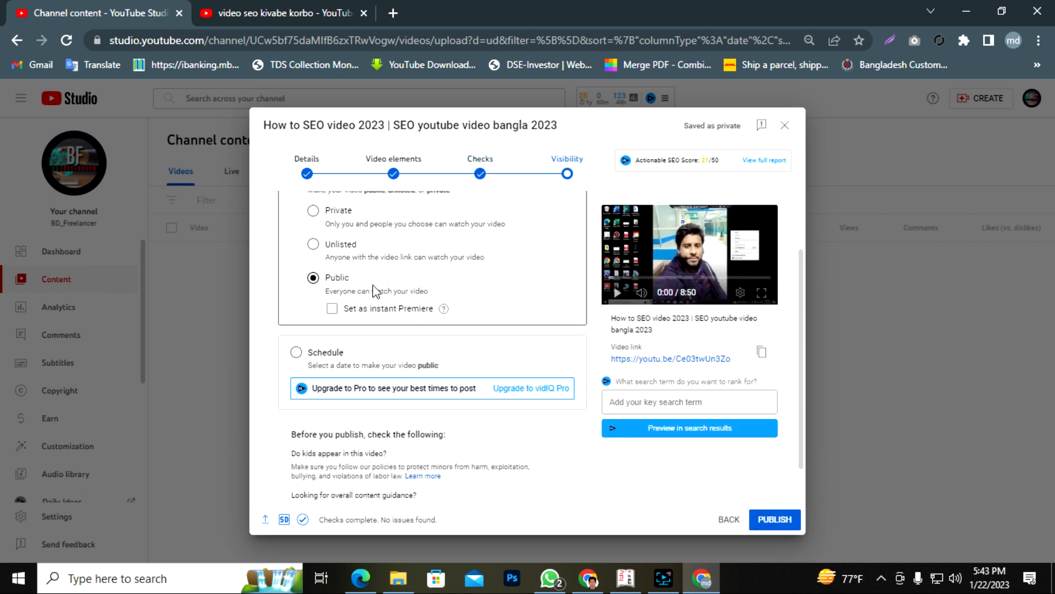
scroll(372, 285, down, 1)
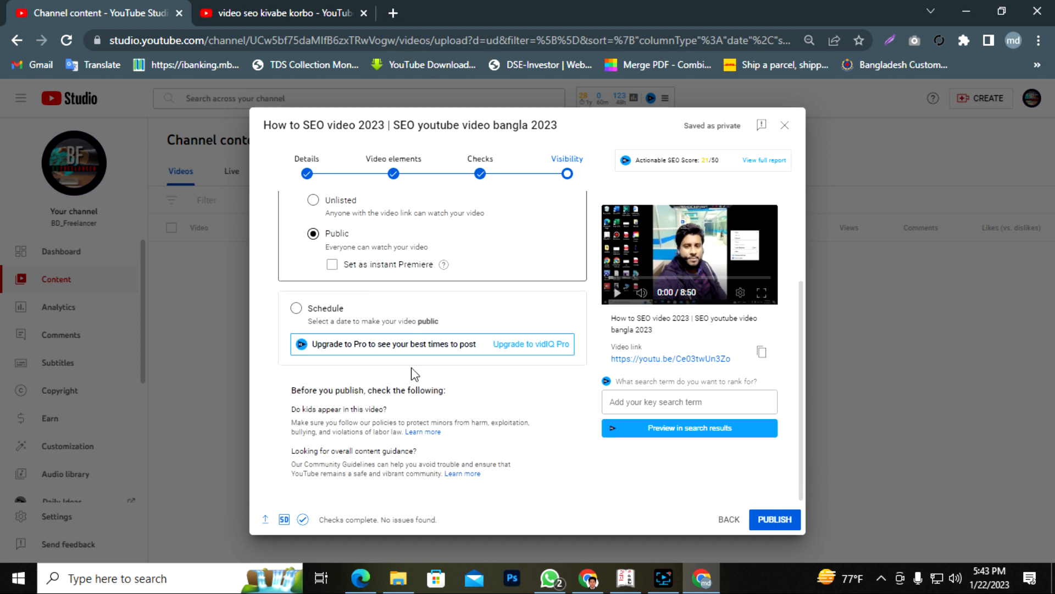
scroll(418, 380, up, 2)
scroll(421, 384, up, 1)
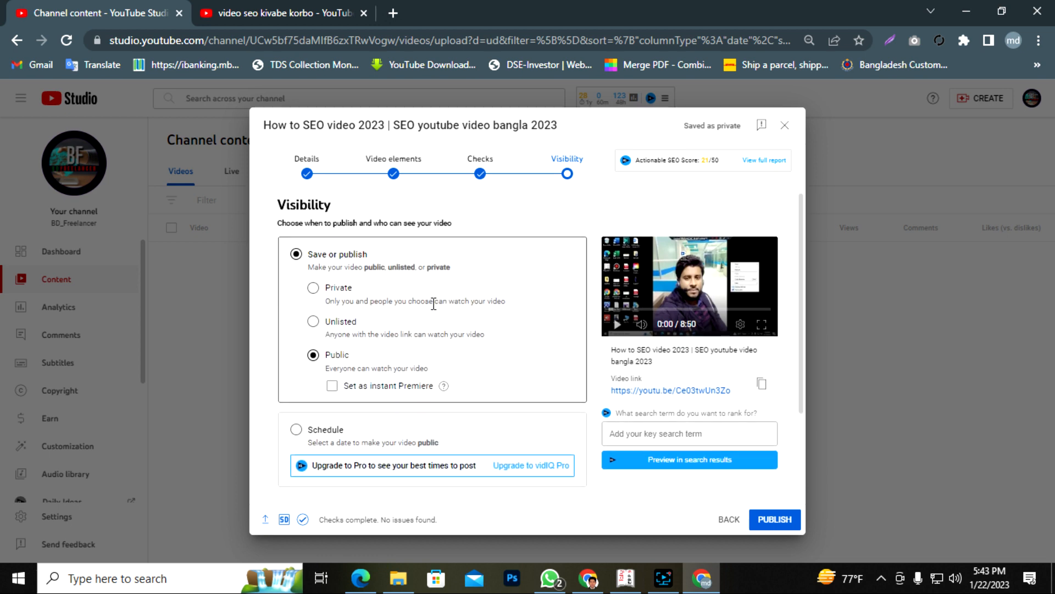
Step: Return to the video's details and review the playlist, audience and tag entries
click(308, 172)
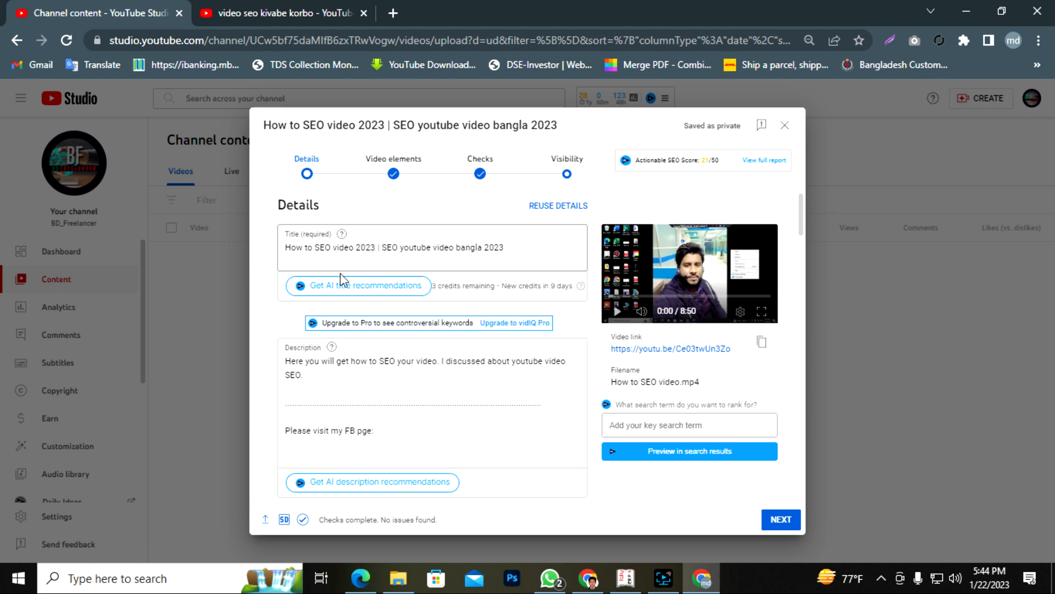
scroll(429, 380, down, 1)
scroll(429, 380, down, 10)
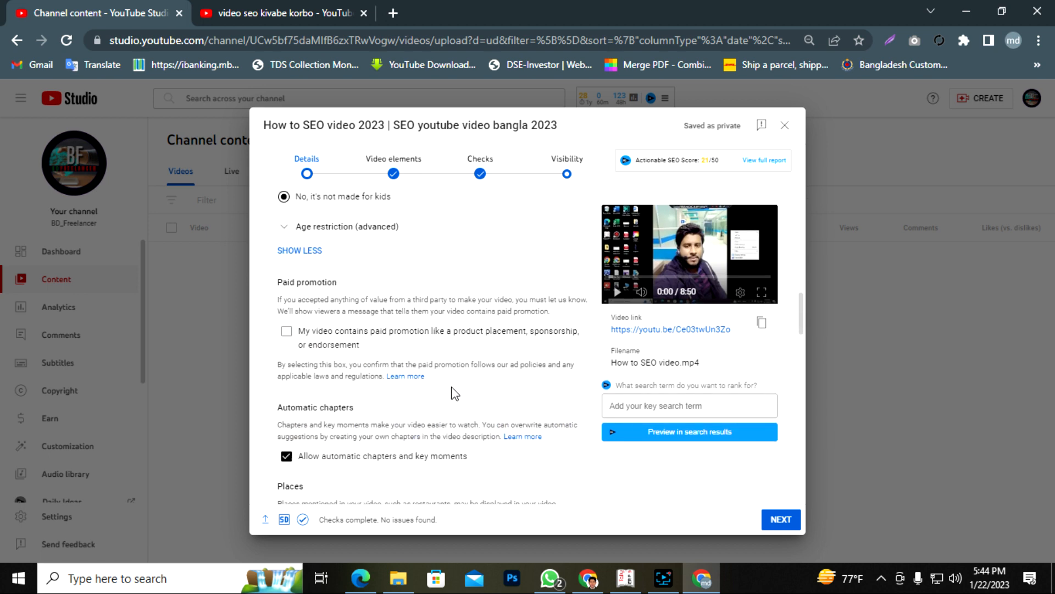
scroll(453, 387, down, 5)
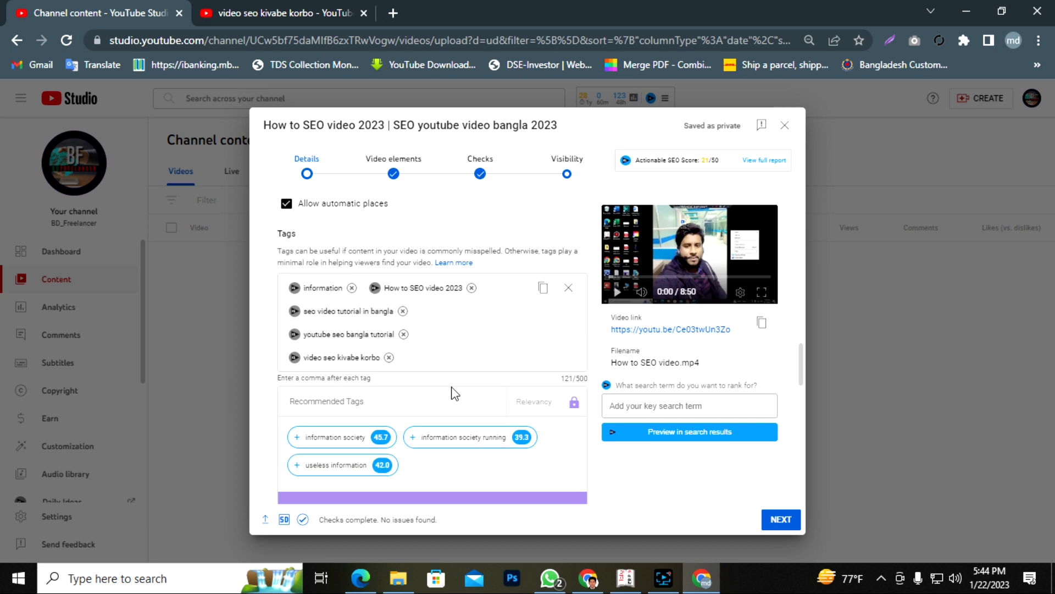
scroll(452, 392, up, 12)
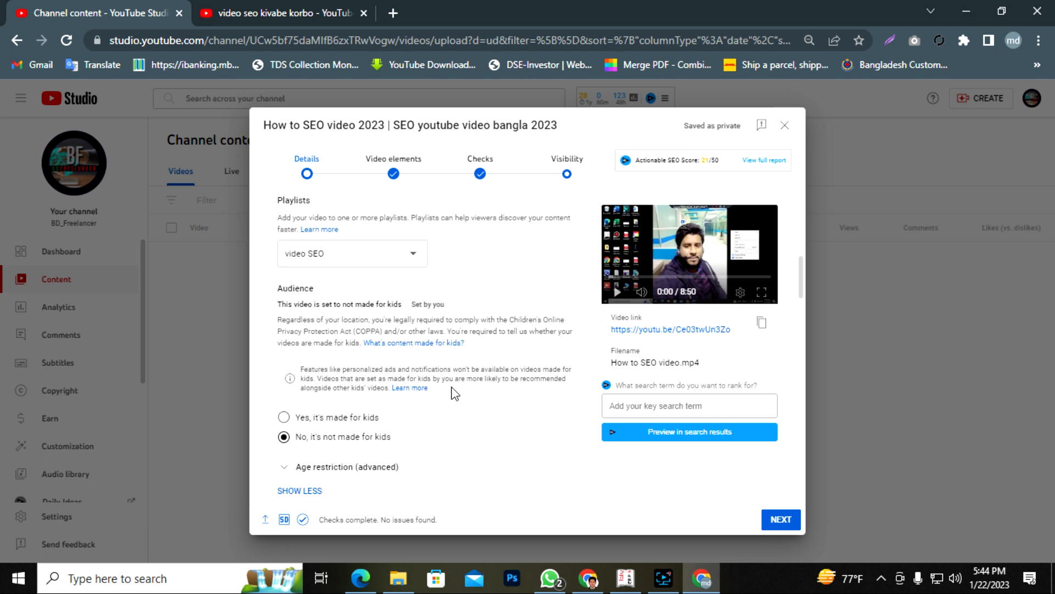
scroll(450, 387, down, 7)
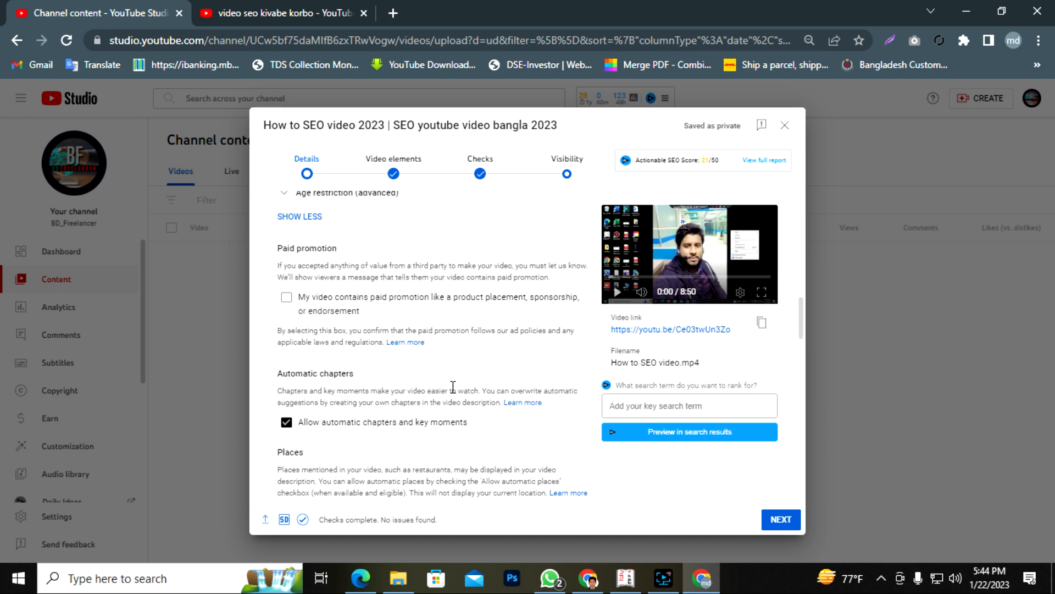
scroll(453, 386, down, 5)
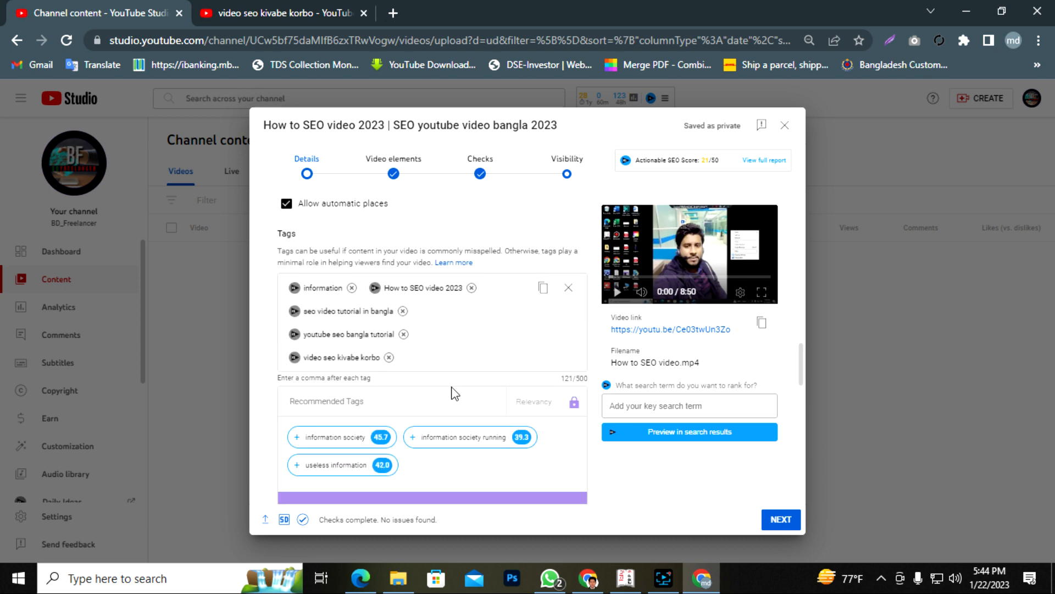
Step: Search YouTube for the suggestion "youtube video seo 2022", change the phrase to "youtube video seo 2023" and add it to the video's tags
click(460, 356)
click(253, 14)
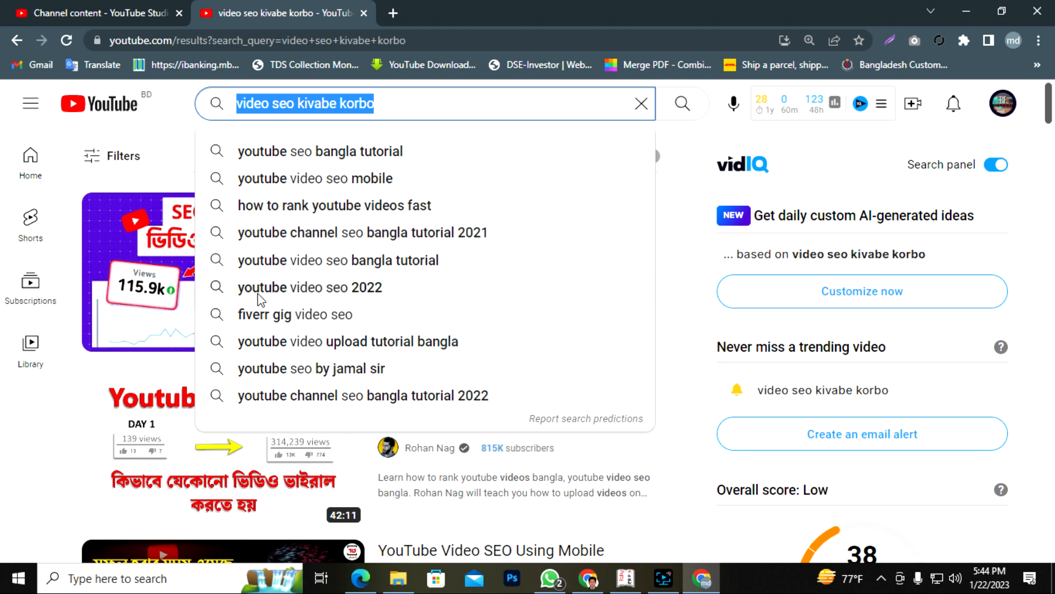
click(352, 291)
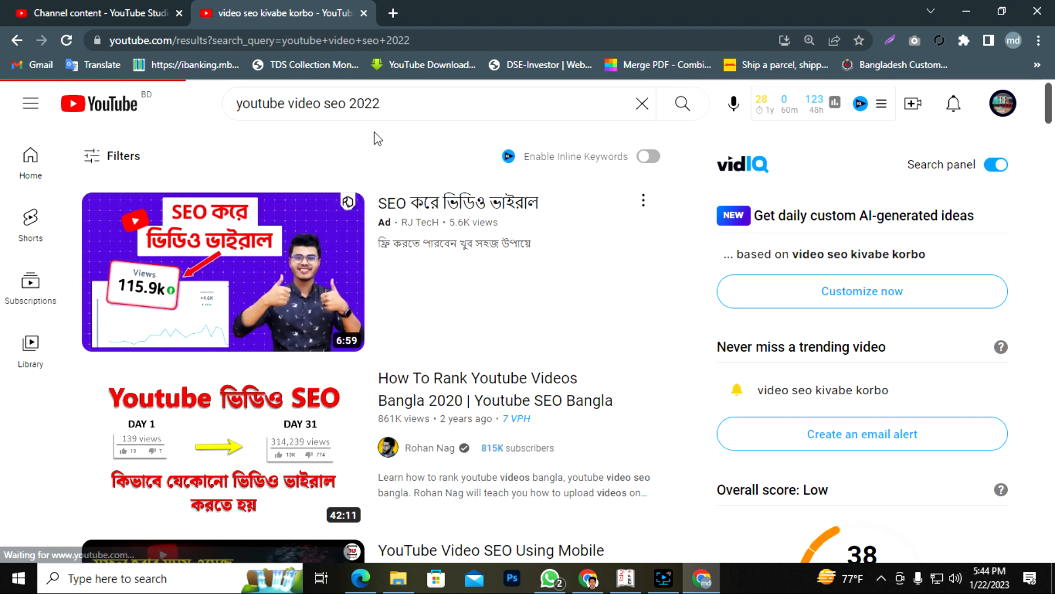
click(388, 103)
key(BackSpace)
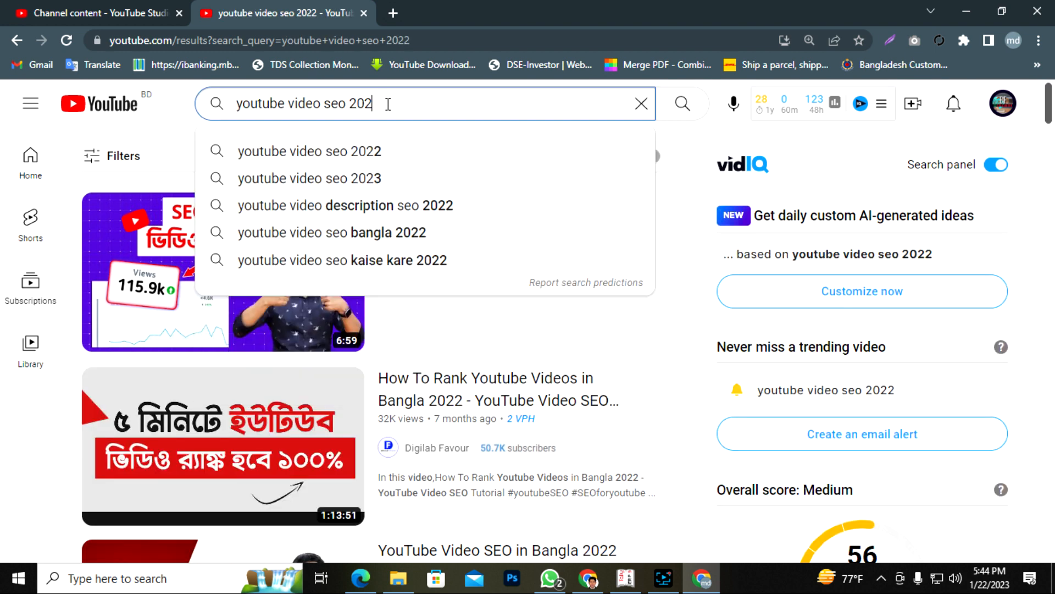
text(3)
drag(389, 104, 233, 101)
key(ctrl+c)
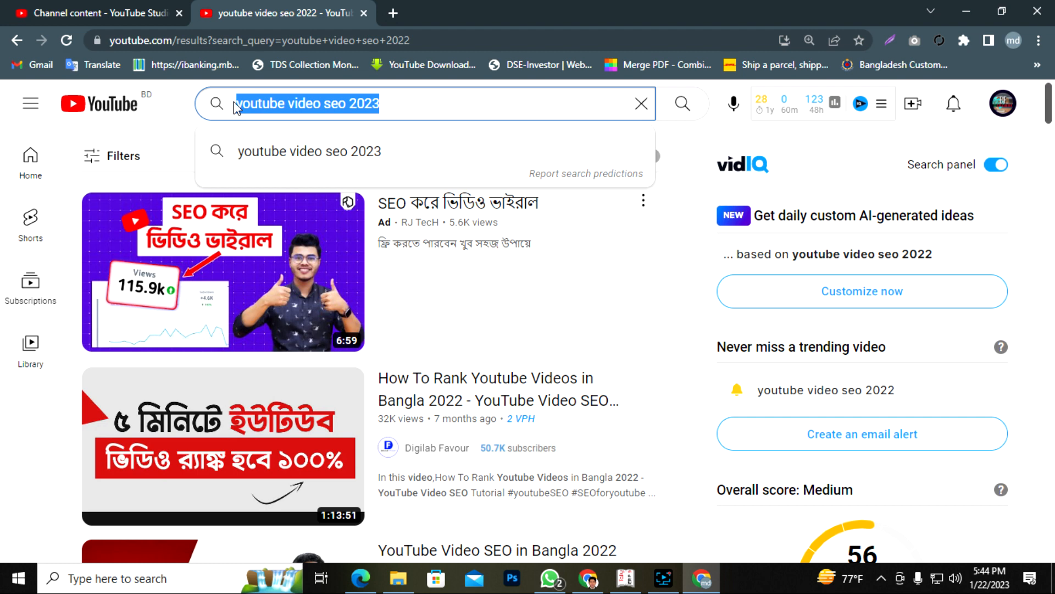
click(77, 11)
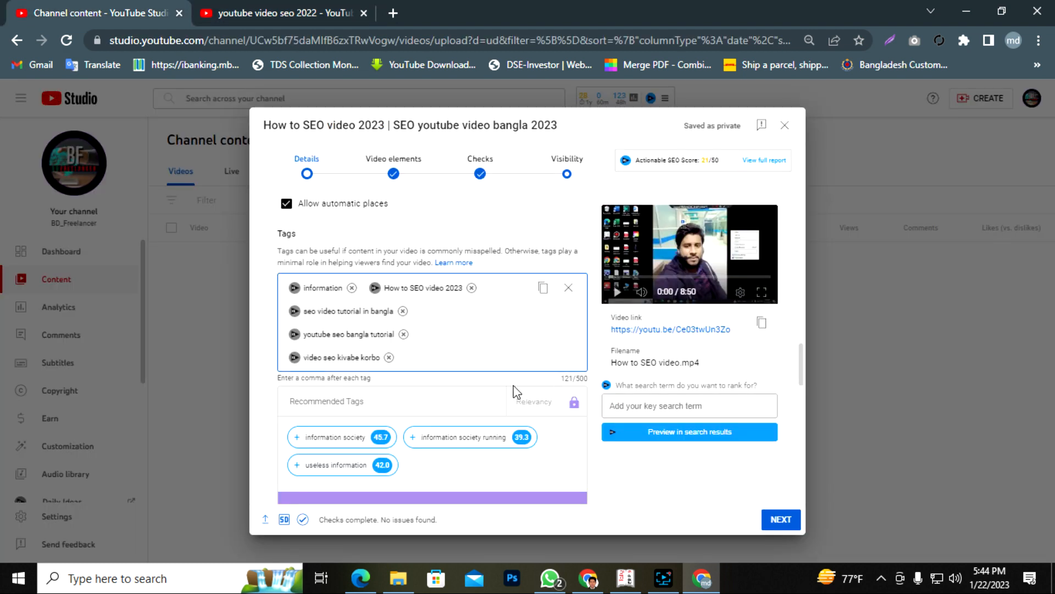
key(ctrl+v)
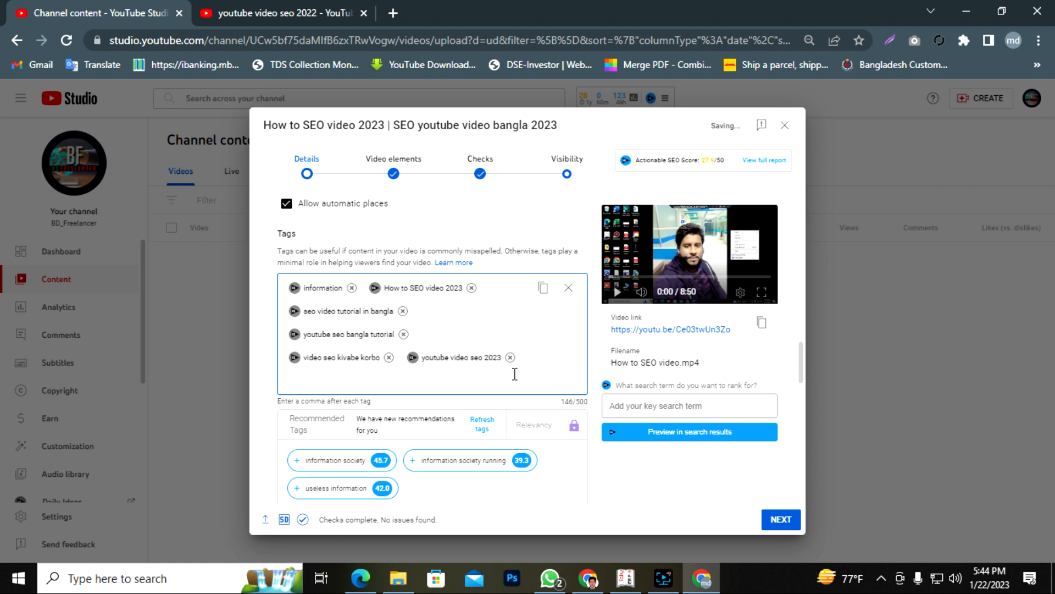
scroll(517, 375, down, 4)
scroll(517, 375, up, 12)
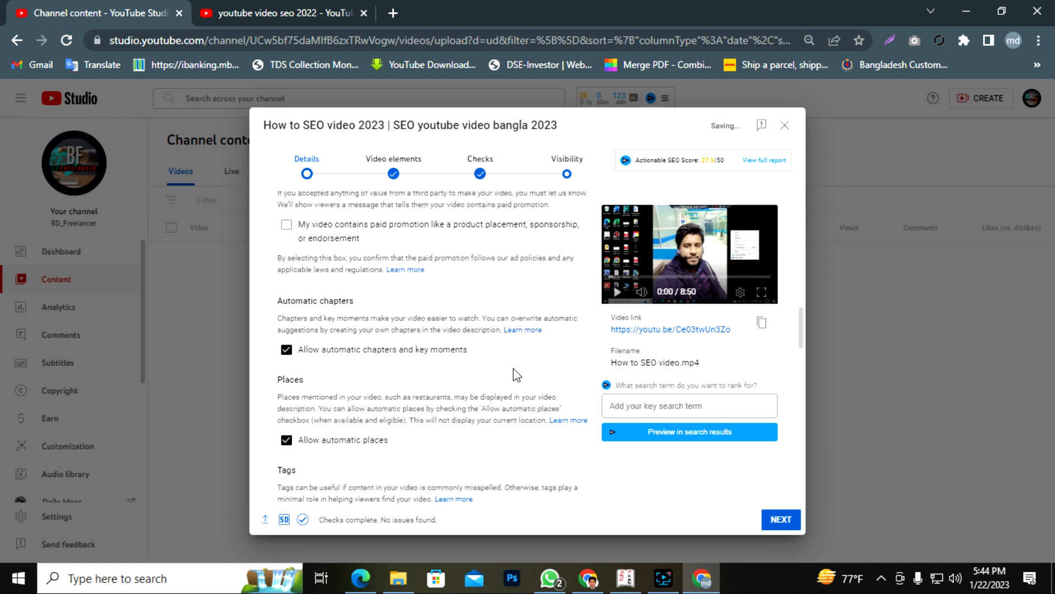
scroll(517, 375, up, 8)
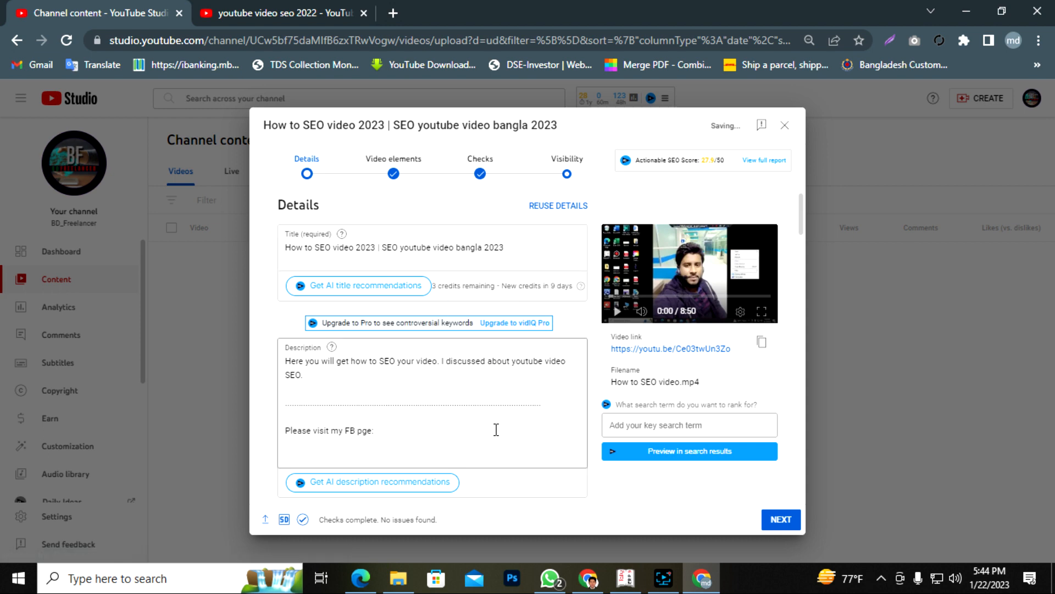
Step: Look up the recommended tag "information society" in the Keyword Inspector and return to the video's details
scroll(494, 429, down, 3)
scroll(494, 430, down, 10)
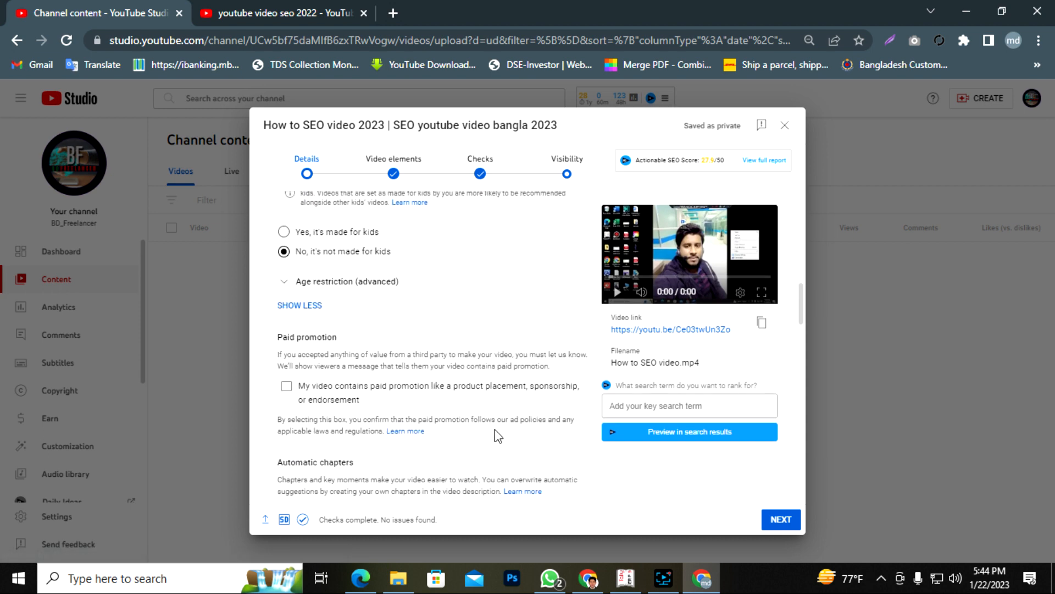
scroll(494, 430, down, 8)
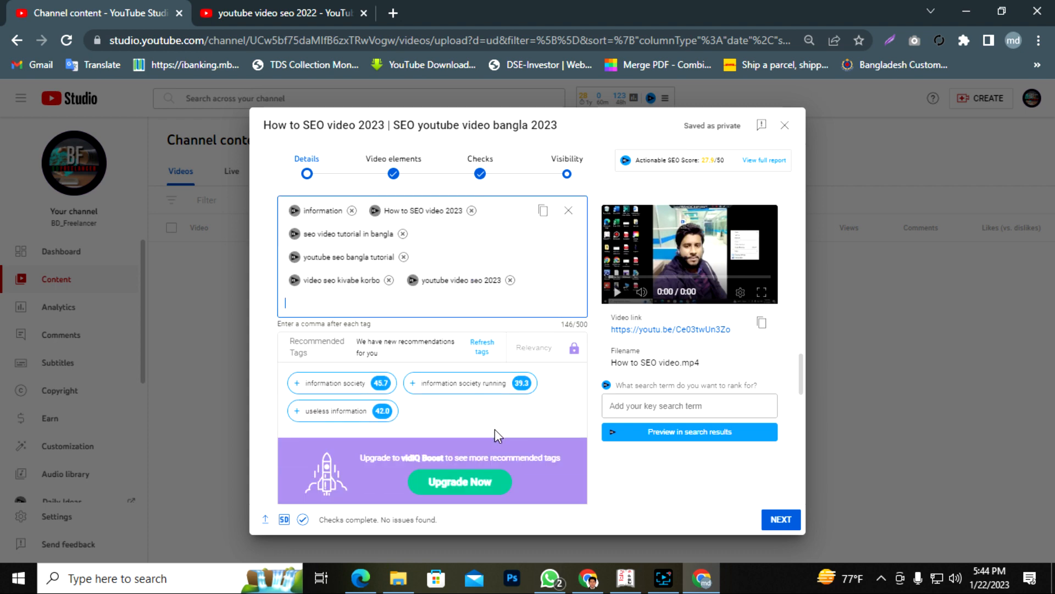
scroll(498, 436, up, 5)
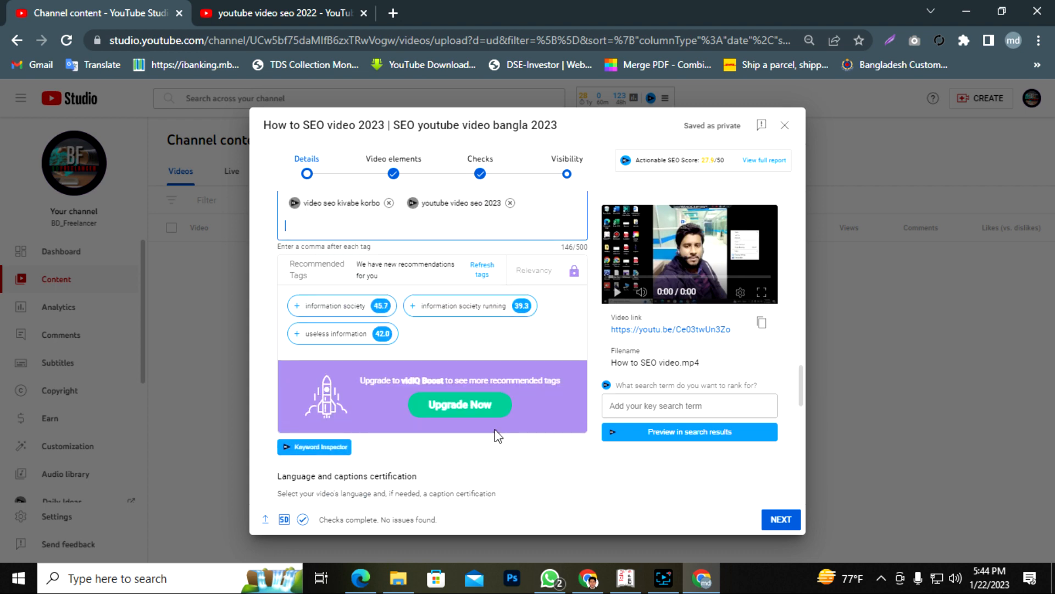
mouse_move(361, 315)
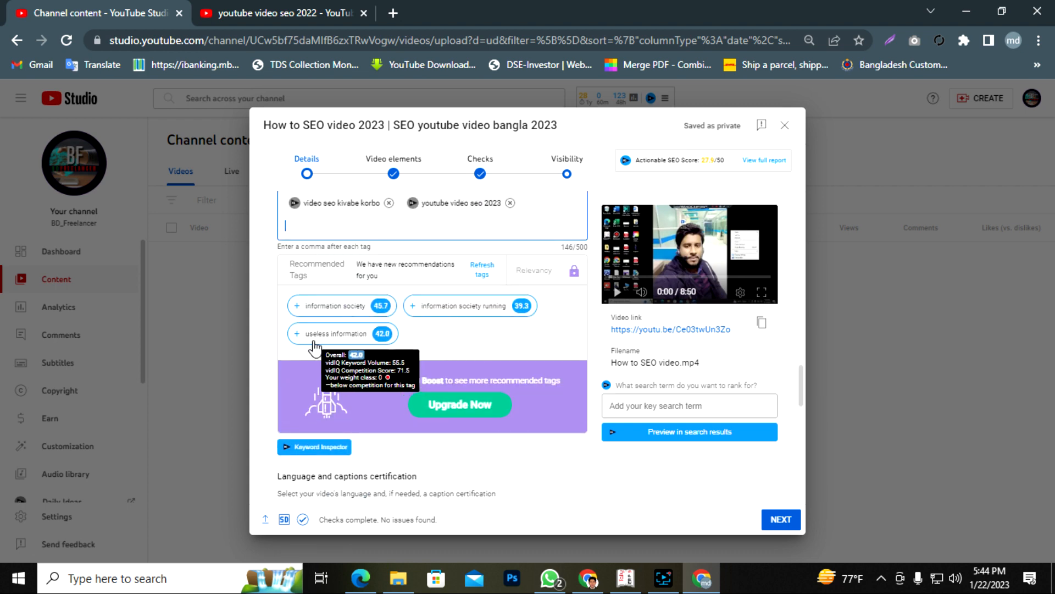
click(337, 309)
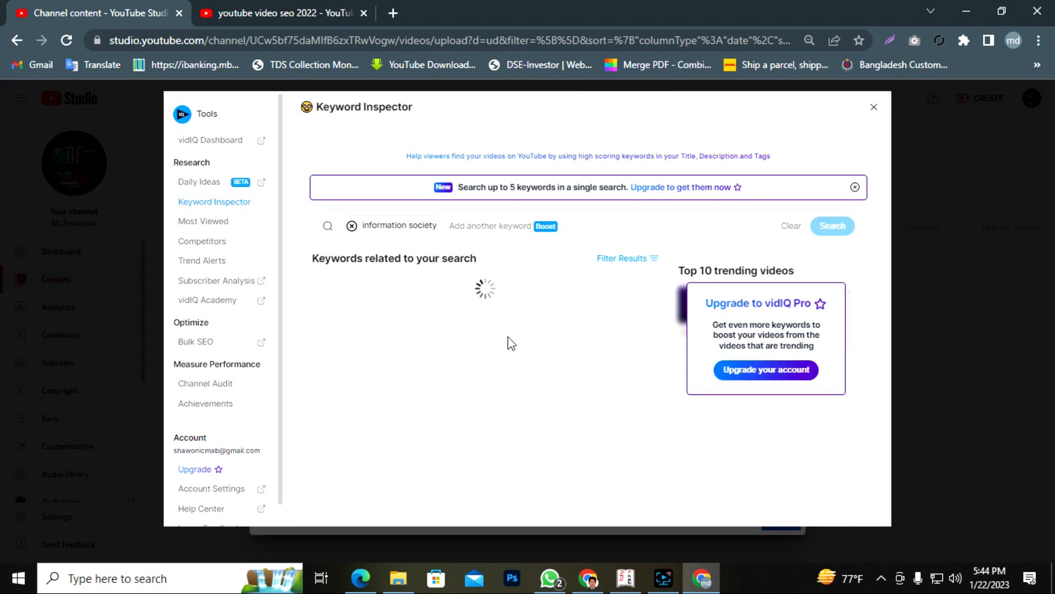
click(854, 187)
click(873, 108)
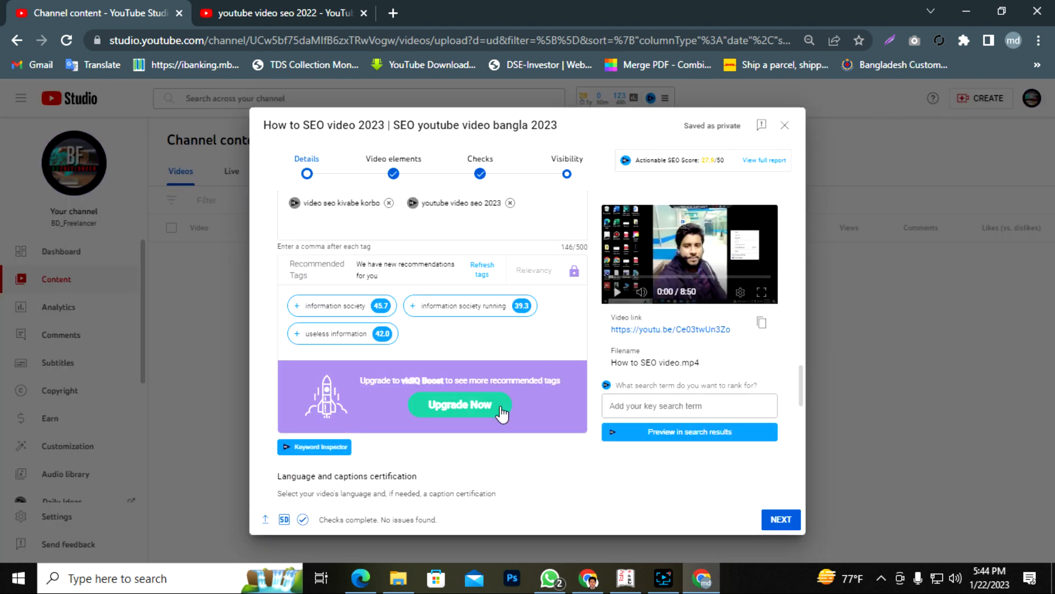
Step: Review the video's tags, language, recording date and location, category and comment settings
scroll(504, 417, up, 3)
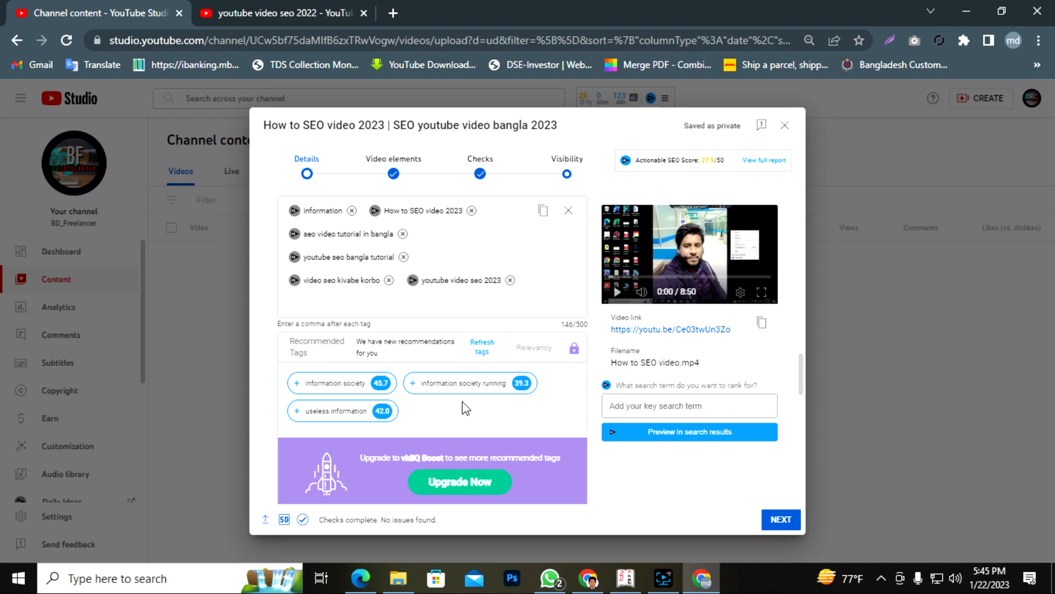
scroll(465, 408, down, 10)
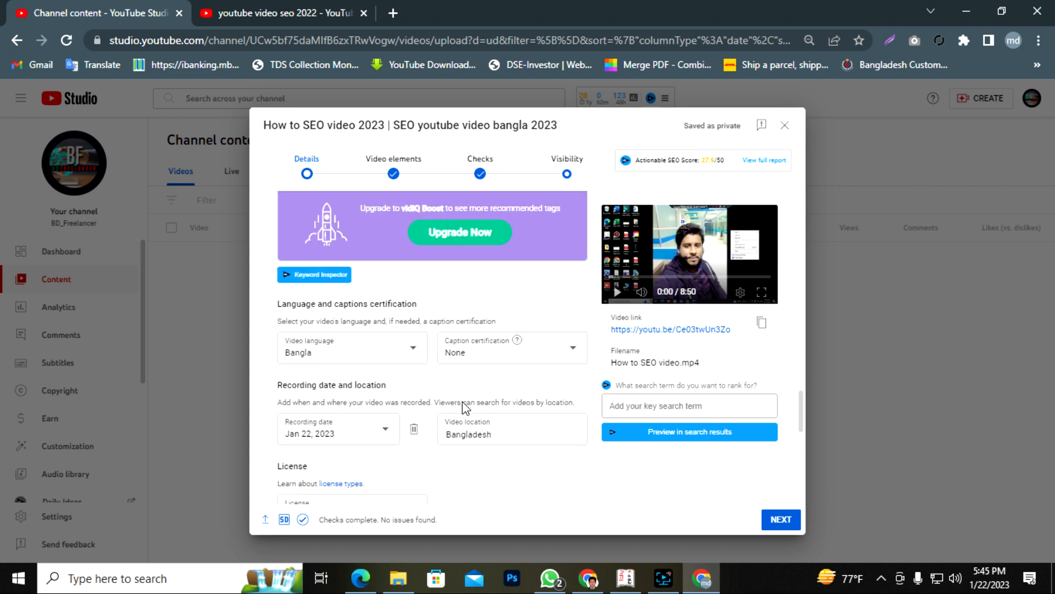
scroll(462, 401, down, 2)
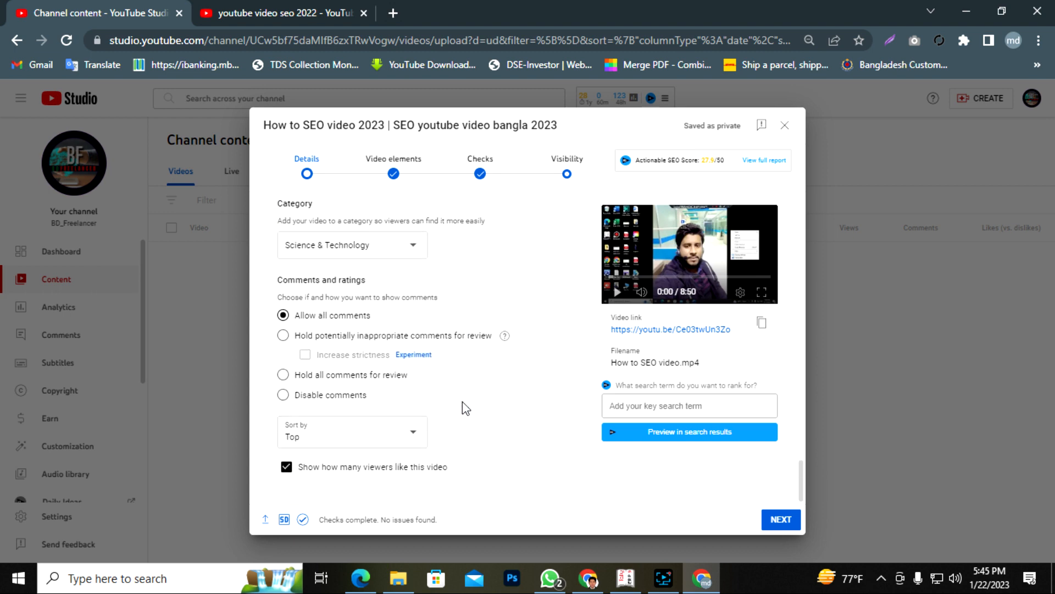
scroll(463, 404, up, 10)
scroll(463, 408, up, 6)
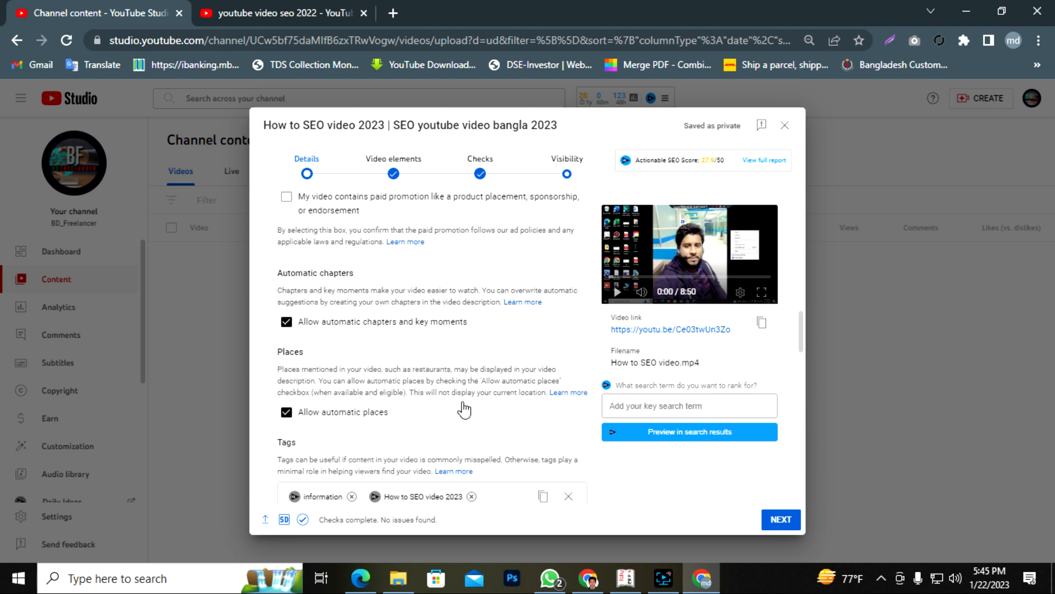